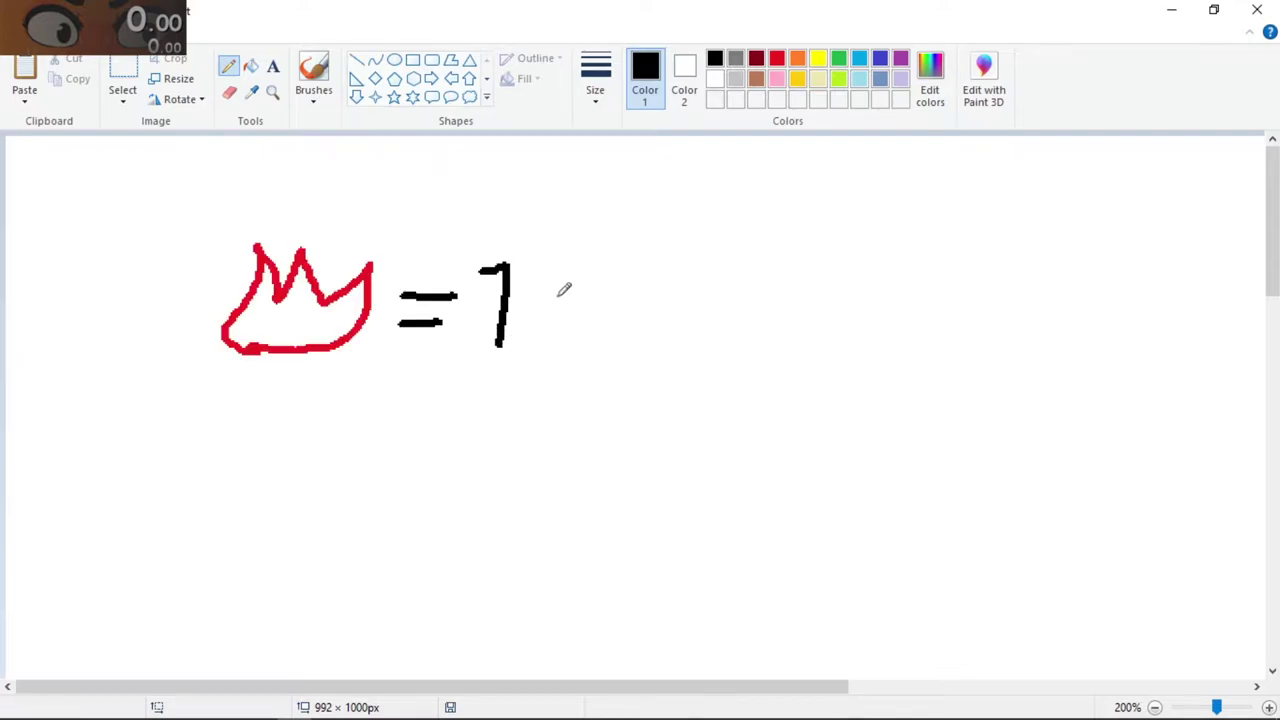
Handwrite 'Gameplan', sketch a circle, slope line and downhill arrow, then begin a blue head.
{"action": "mouse_move", "coordinate": [565, 258]}
{"action": "left_mouse_down"}
{"action": "mouse_move", "coordinate": [569, 323]}
{"action": "mouse_move", "coordinate": [709, 346]}
{"action": "mouse_move", "coordinate": [737, 310]}
{"action": "left_mouse_up"}
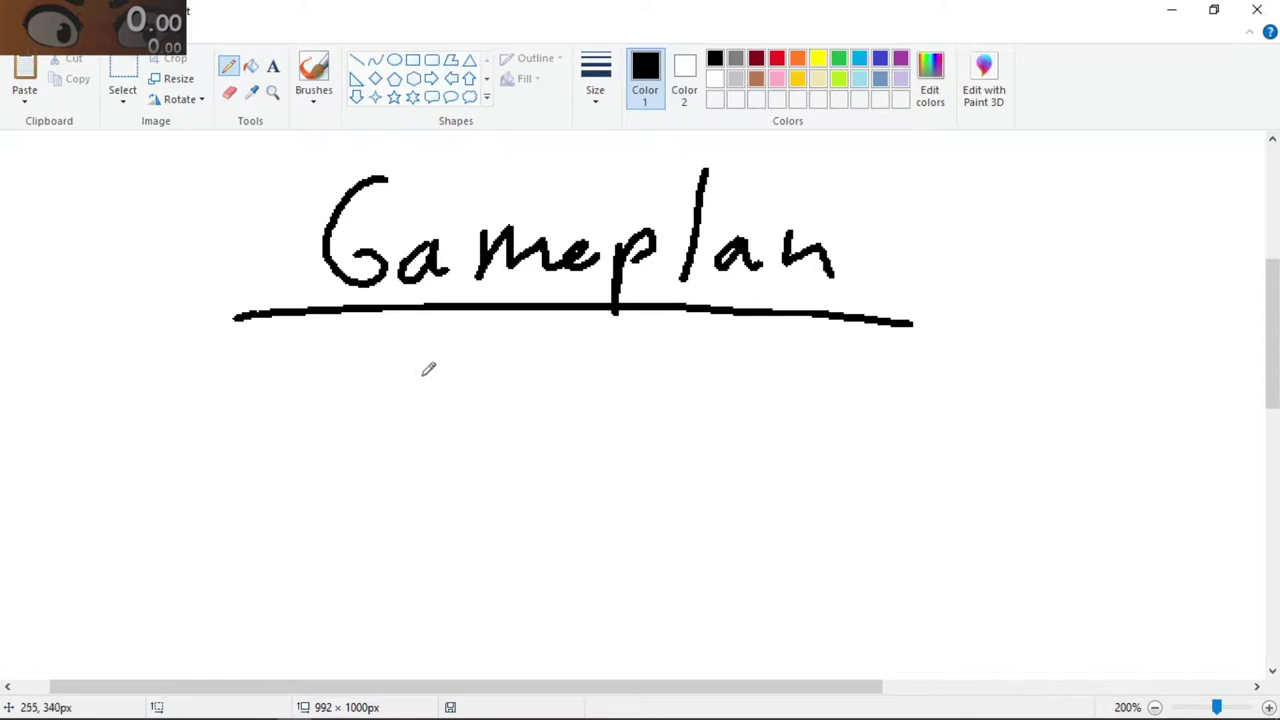
{"action": "mouse_move", "coordinate": [464, 402]}
{"action": "left_mouse_down"}
{"action": "mouse_move", "coordinate": [448, 439]}
{"action": "mouse_move", "coordinate": [486, 446]}
{"action": "mouse_move", "coordinate": [495, 419]}
{"action": "mouse_move", "coordinate": [464, 402]}
{"action": "left_mouse_up"}
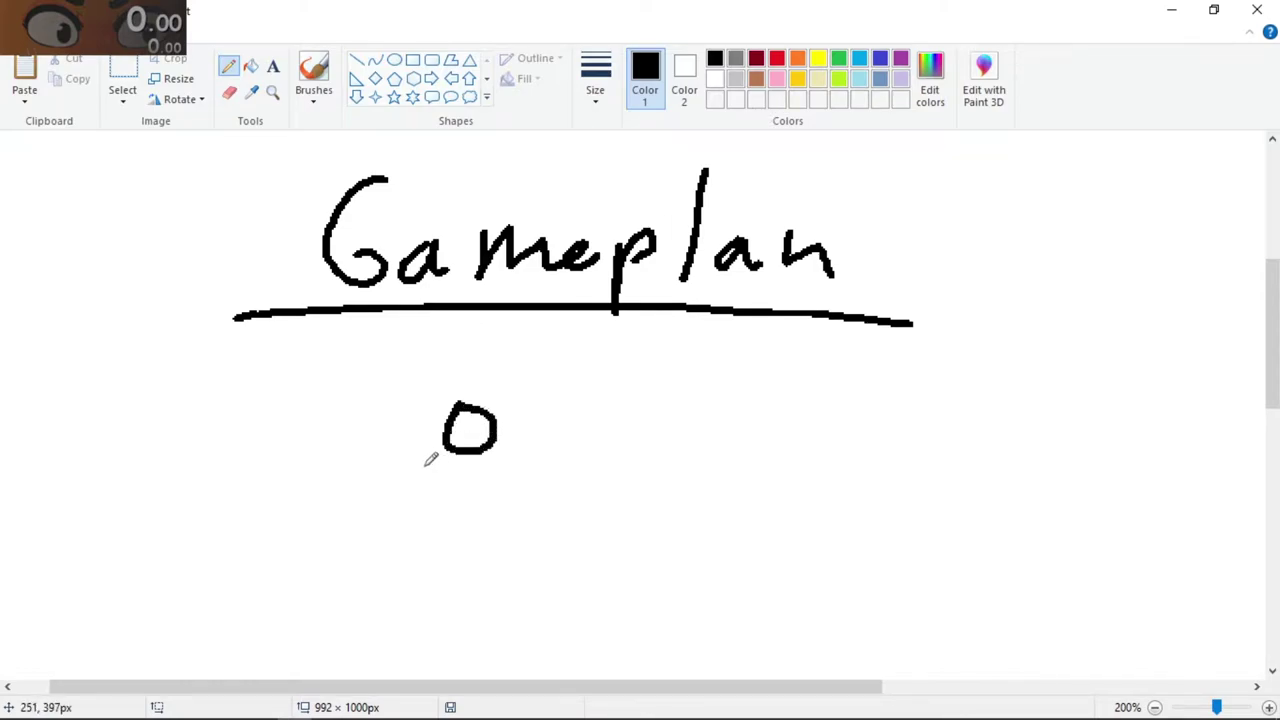
{"action": "left_click_drag", "start_coordinate": [372, 393], "coordinate": [584, 564]}
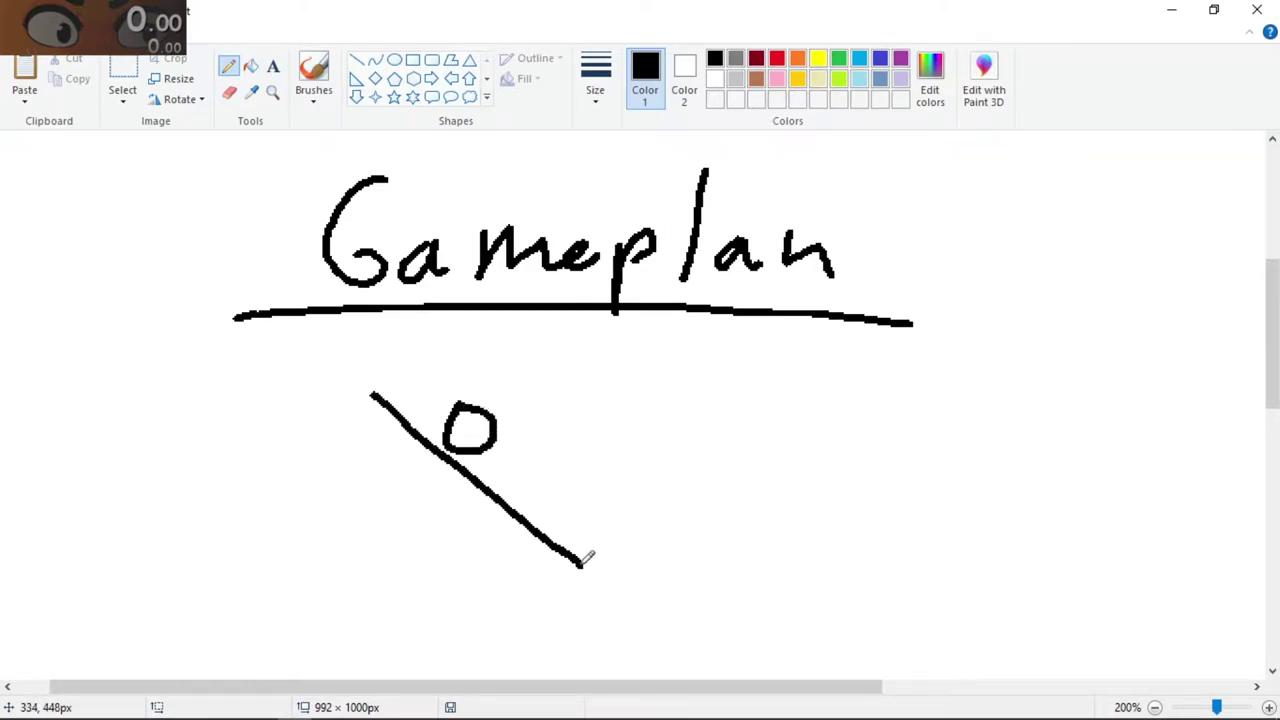
{"action": "mouse_move", "coordinate": [486, 368]}
{"action": "left_mouse_down"}
{"action": "mouse_move", "coordinate": [610, 420]}
{"action": "mouse_move", "coordinate": [594, 442]}
{"action": "mouse_move", "coordinate": [614, 452]}
{"action": "left_mouse_up"}
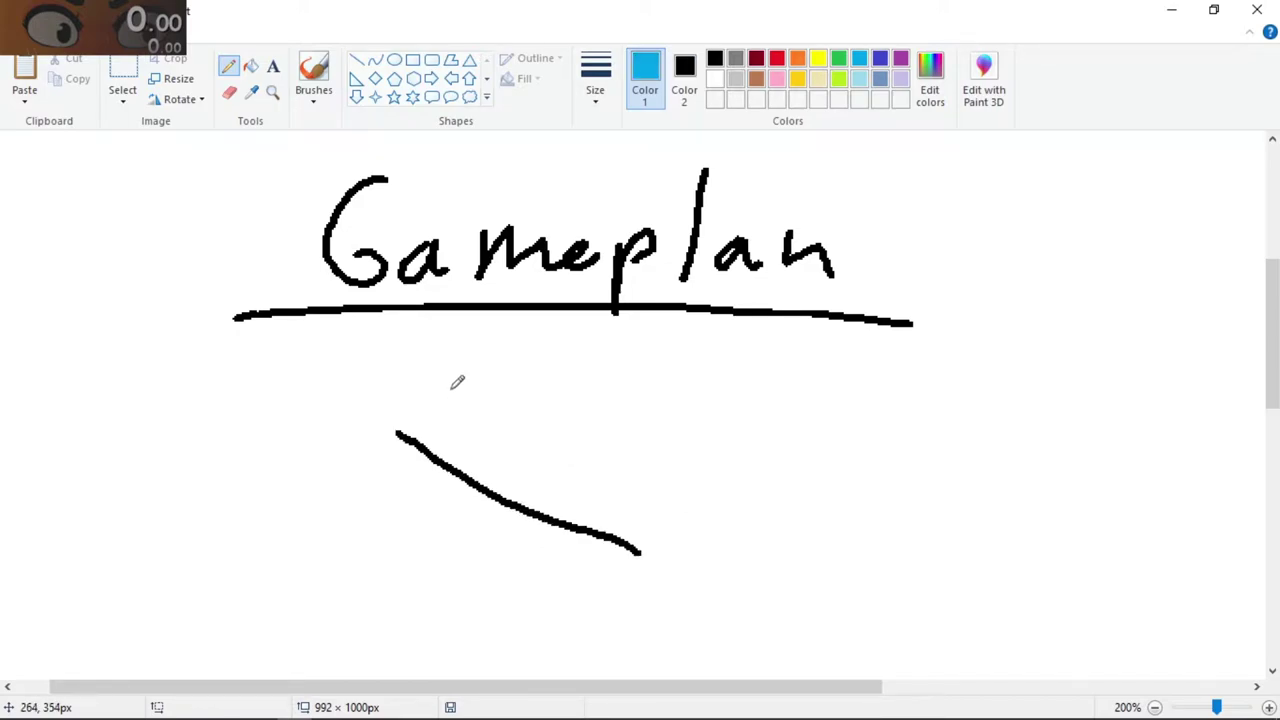
{"action": "mouse_move", "coordinate": [450, 388]}
{"action": "left_mouse_down"}
{"action": "mouse_move", "coordinate": [447, 460]}
{"action": "mouse_move", "coordinate": [534, 491]}
{"action": "left_mouse_up"}
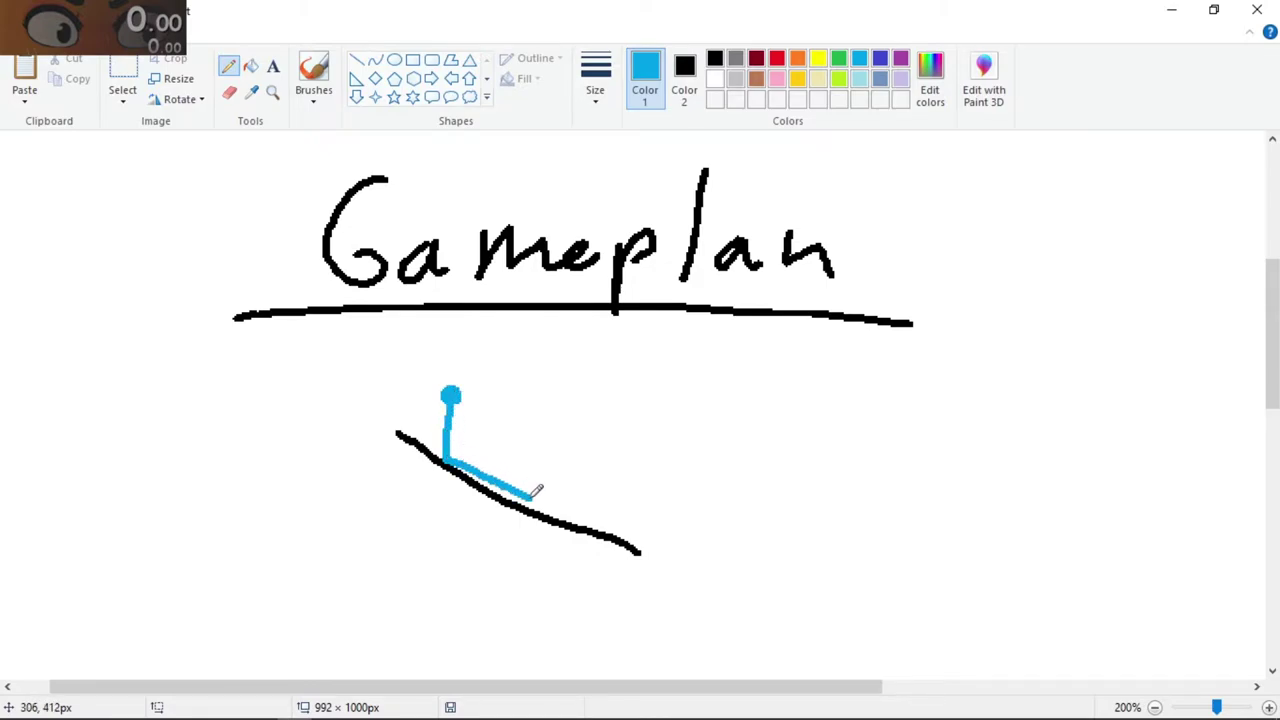
Box the figure in green and shade the wedge beneath it light blue, undoing a stray stroke.
{"action": "mouse_move", "coordinate": [540, 358]}
{"action": "right_mouse_down"}
{"action": "mouse_move", "coordinate": [524, 548]}
{"action": "mouse_move", "coordinate": [326, 529]}
{"action": "mouse_move", "coordinate": [332, 370]}
{"action": "mouse_move", "coordinate": [540, 368]}
{"action": "right_mouse_up"}
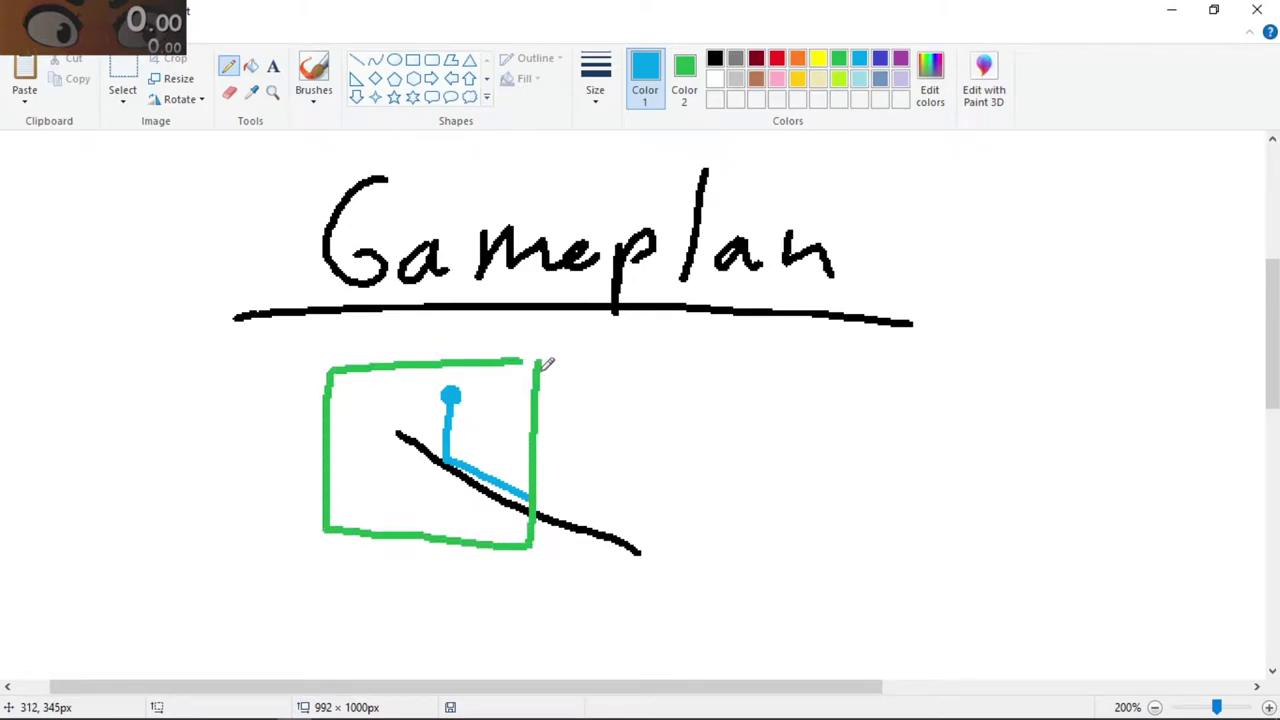
{"action": "left_click", "coordinate": [714, 58]}
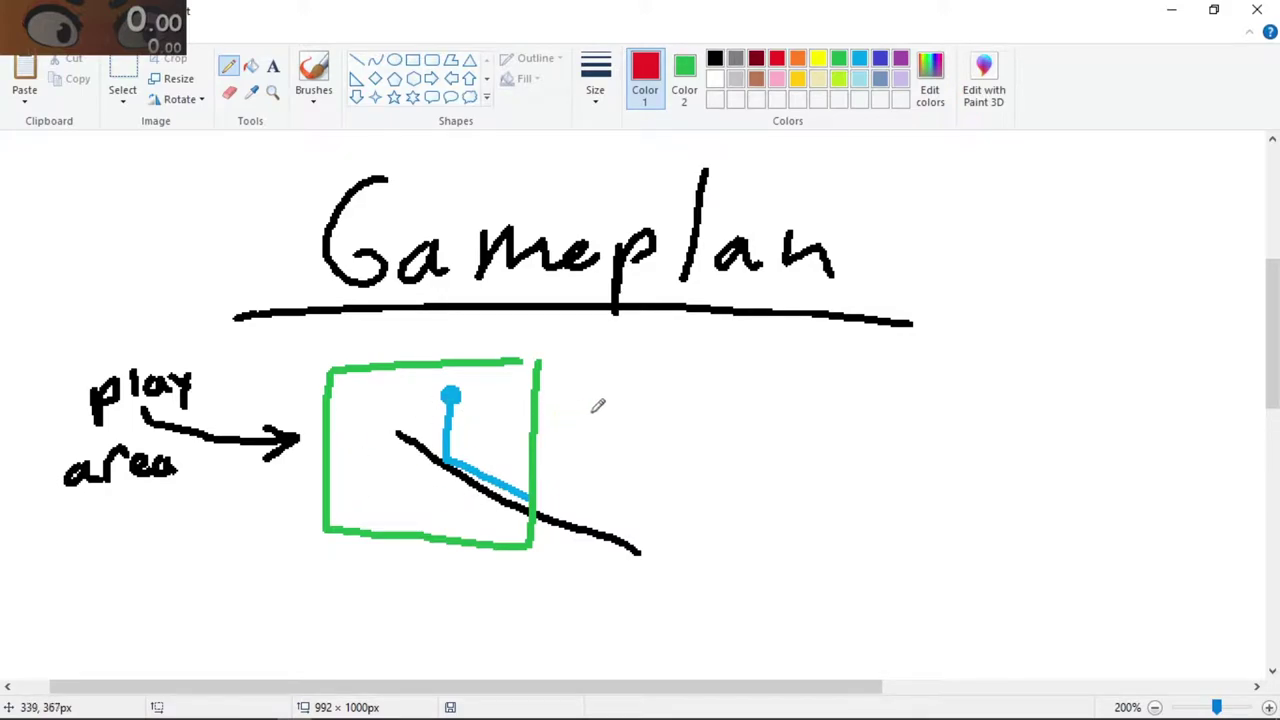
{"action": "left_click", "coordinate": [859, 59]}
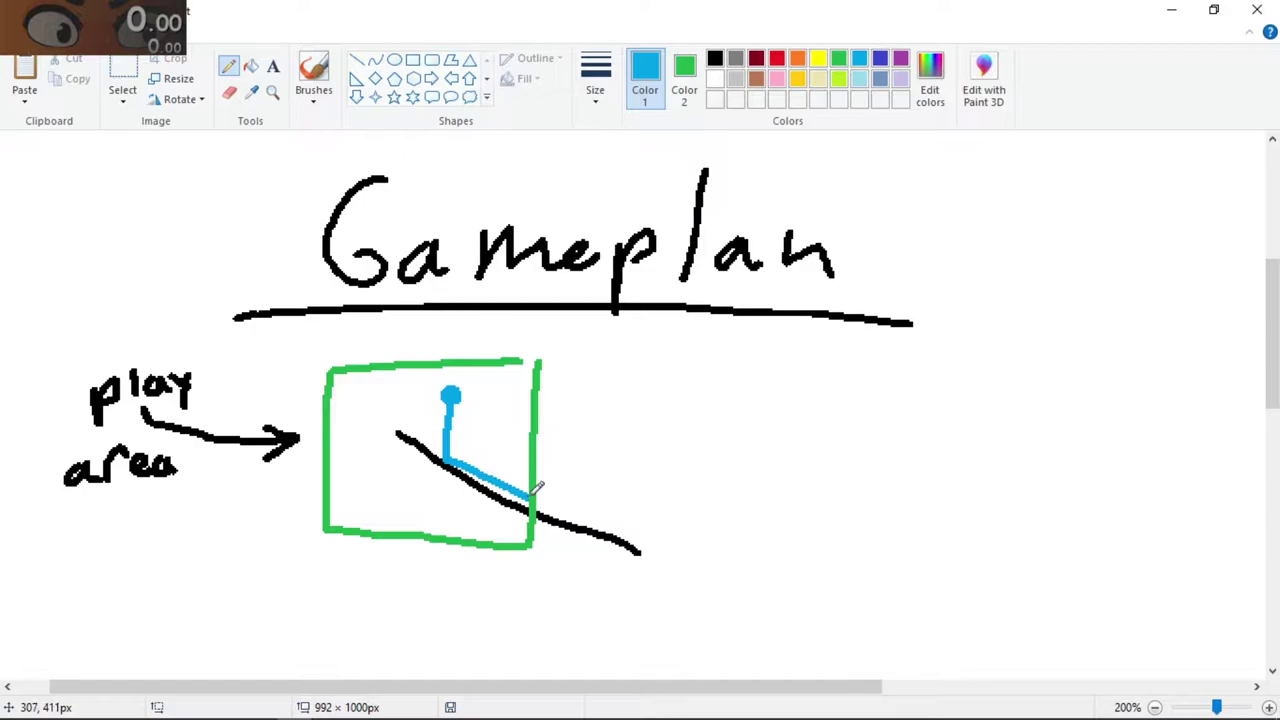
{"action": "mouse_move", "coordinate": [540, 488]}
{"action": "left_mouse_down"}
{"action": "mouse_move", "coordinate": [657, 517]}
{"action": "mouse_move", "coordinate": [700, 552]}
{"action": "left_mouse_up"}
{"action": "key", "text": "ctrl+z"}
{"action": "mouse_move", "coordinate": [535, 488]}
{"action": "left_mouse_down"}
{"action": "mouse_move", "coordinate": [451, 451]}
{"action": "mouse_move", "coordinate": [517, 462]}
{"action": "mouse_move", "coordinate": [525, 473]}
{"action": "mouse_move", "coordinate": [475, 457]}
{"action": "mouse_move", "coordinate": [526, 478]}
{"action": "mouse_move", "coordinate": [500, 460]}
{"action": "left_mouse_up"}
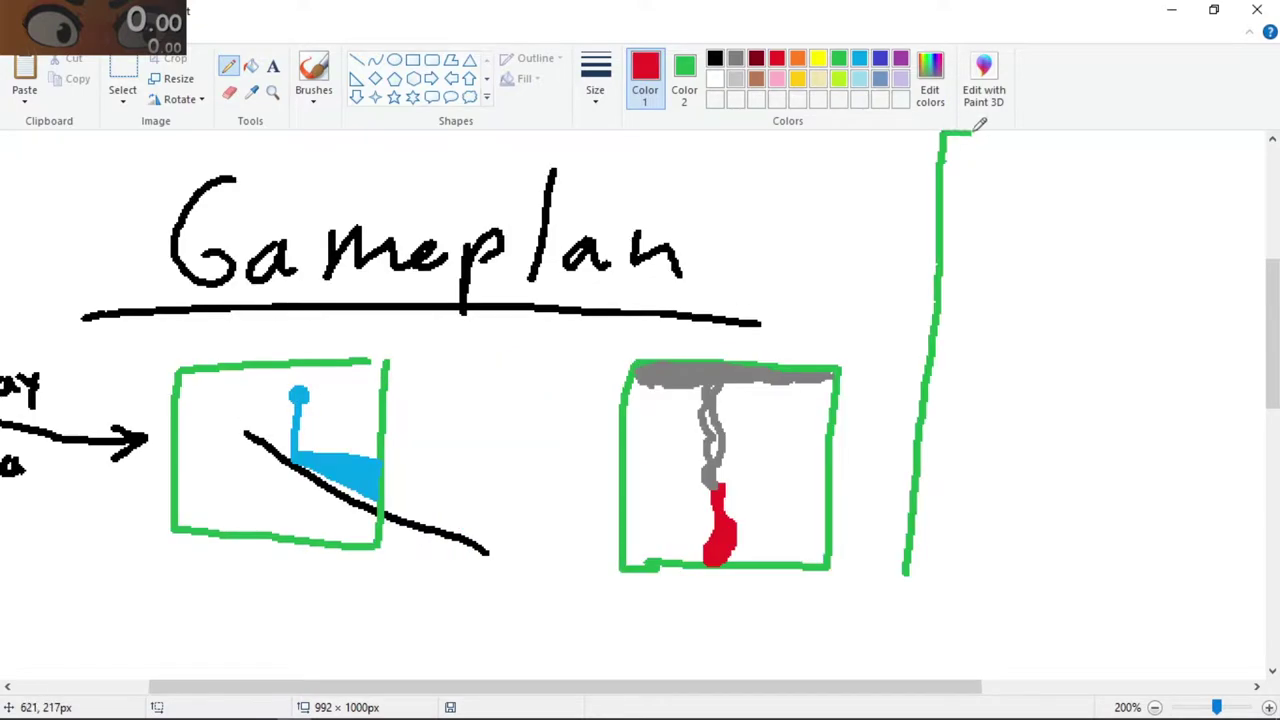
Fill more of the wedge blue, then draw a red flame and thick grey smoke column in the tall box.
{"action": "mouse_move", "coordinate": [985, 132]}
{"action": "right_mouse_down"}
{"action": "mouse_move", "coordinate": [1150, 133]}
{"action": "mouse_move", "coordinate": [1157, 522]}
{"action": "mouse_move", "coordinate": [1115, 588]}
{"action": "mouse_move", "coordinate": [910, 575]}
{"action": "right_mouse_up"}
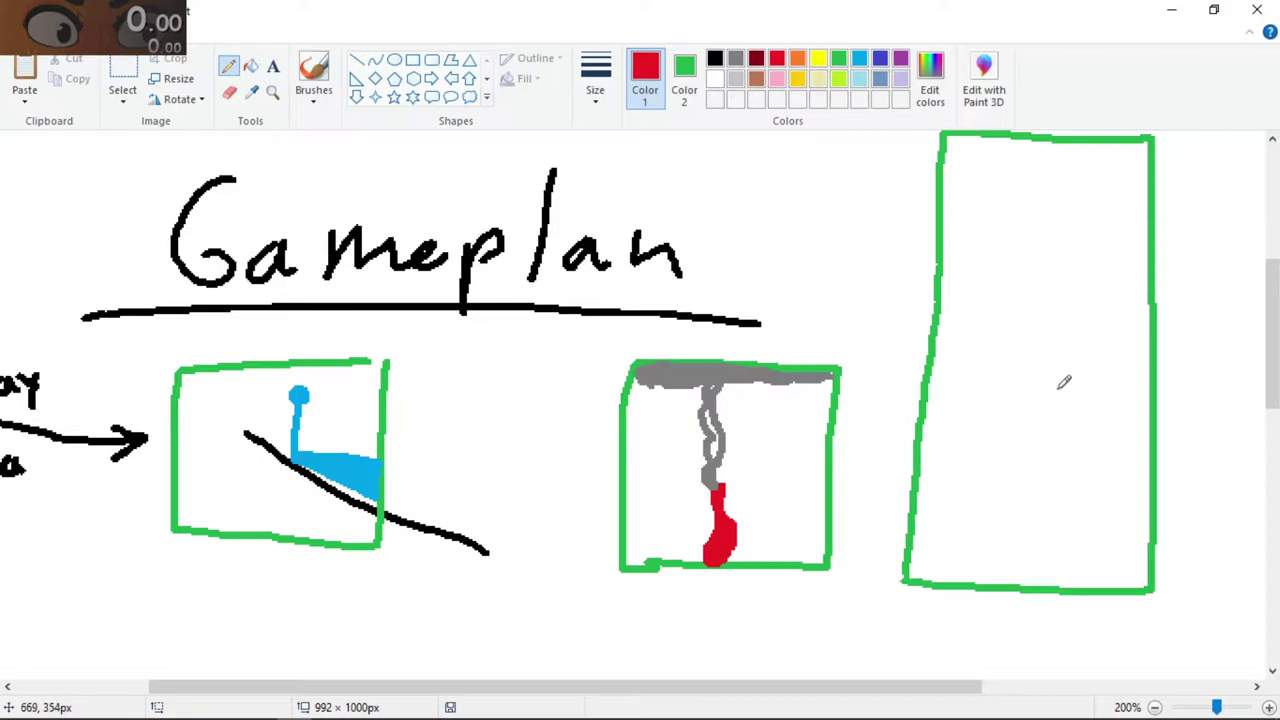
{"action": "mouse_move", "coordinate": [1008, 578]}
{"action": "left_mouse_down"}
{"action": "mouse_move", "coordinate": [1020, 490]}
{"action": "mouse_move", "coordinate": [1012, 566]}
{"action": "mouse_move", "coordinate": [1026, 540]}
{"action": "mouse_move", "coordinate": [1001, 566]}
{"action": "left_mouse_up"}
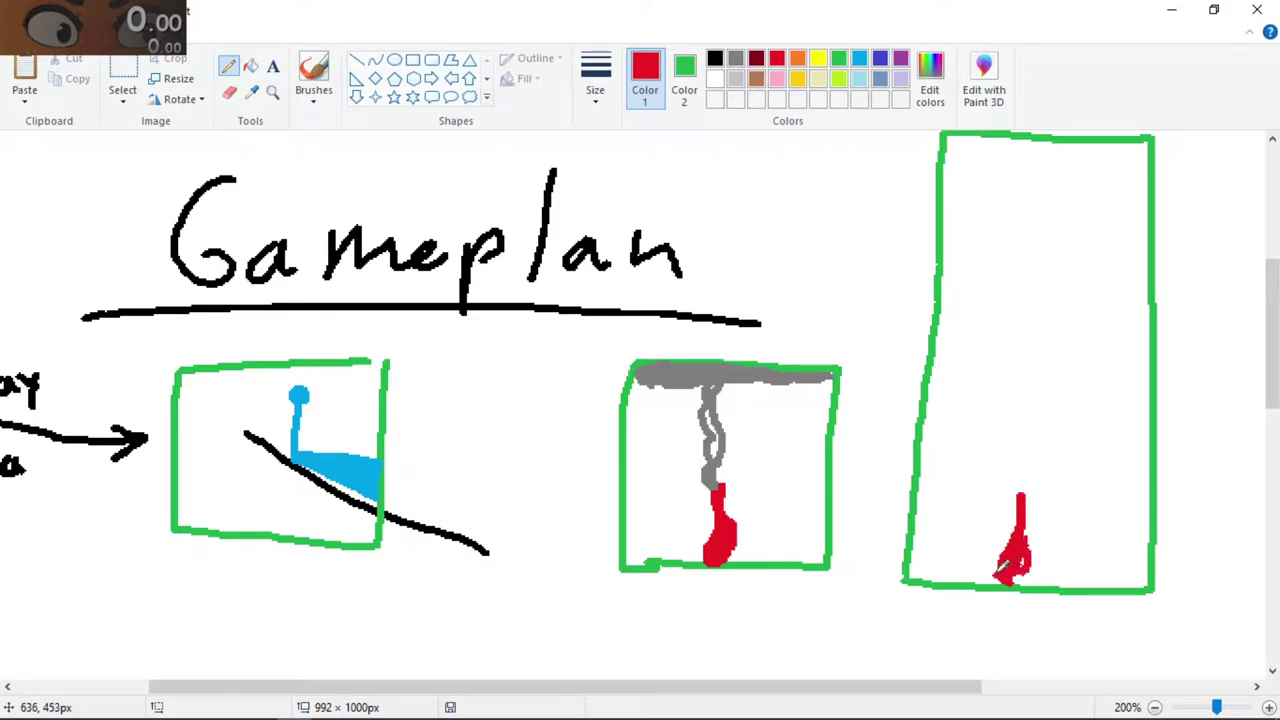
{"action": "left_click", "coordinate": [737, 60]}
{"action": "mouse_move", "coordinate": [1020, 494]}
{"action": "left_mouse_down"}
{"action": "mouse_move", "coordinate": [1003, 368]}
{"action": "mouse_move", "coordinate": [1020, 148]}
{"action": "mouse_move", "coordinate": [1016, 490]}
{"action": "mouse_move", "coordinate": [1027, 178]}
{"action": "left_mouse_up"}
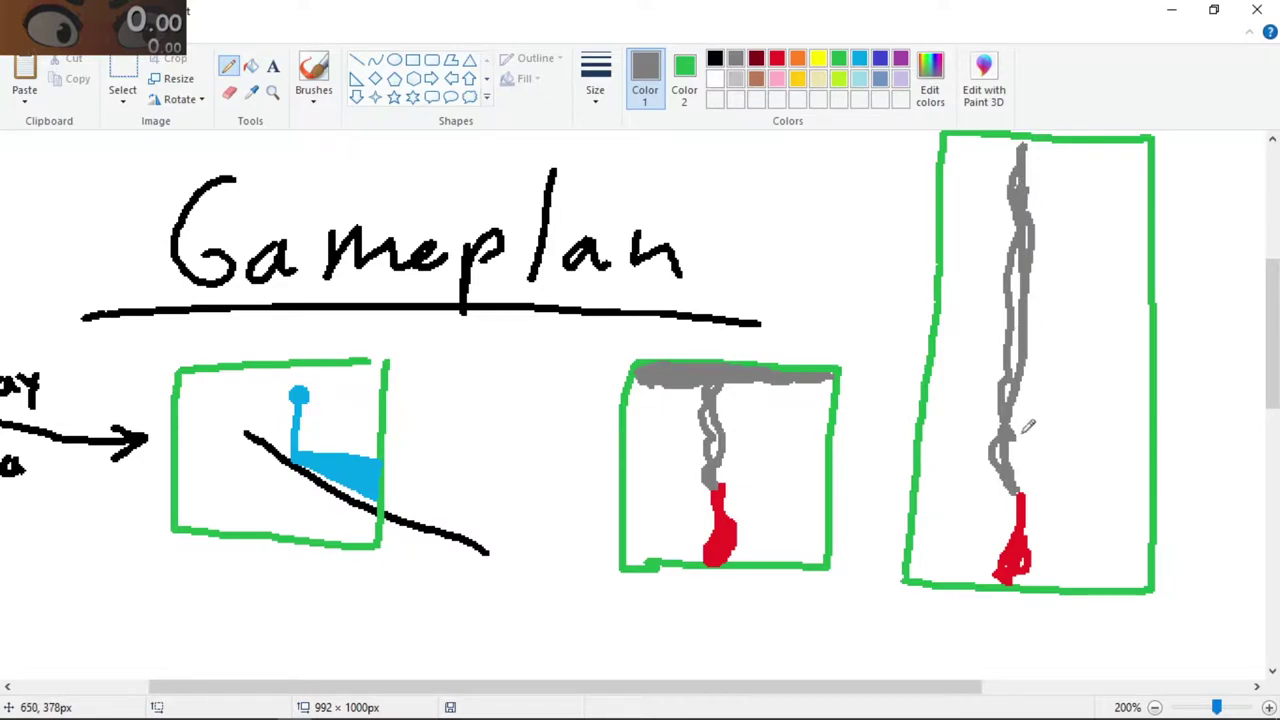
{"action": "mouse_move", "coordinate": [1028, 427]}
{"action": "left_mouse_down"}
{"action": "mouse_move", "coordinate": [1023, 496]}
{"action": "mouse_move", "coordinate": [1021, 377]}
{"action": "mouse_move", "coordinate": [1050, 244]}
{"action": "left_mouse_up"}
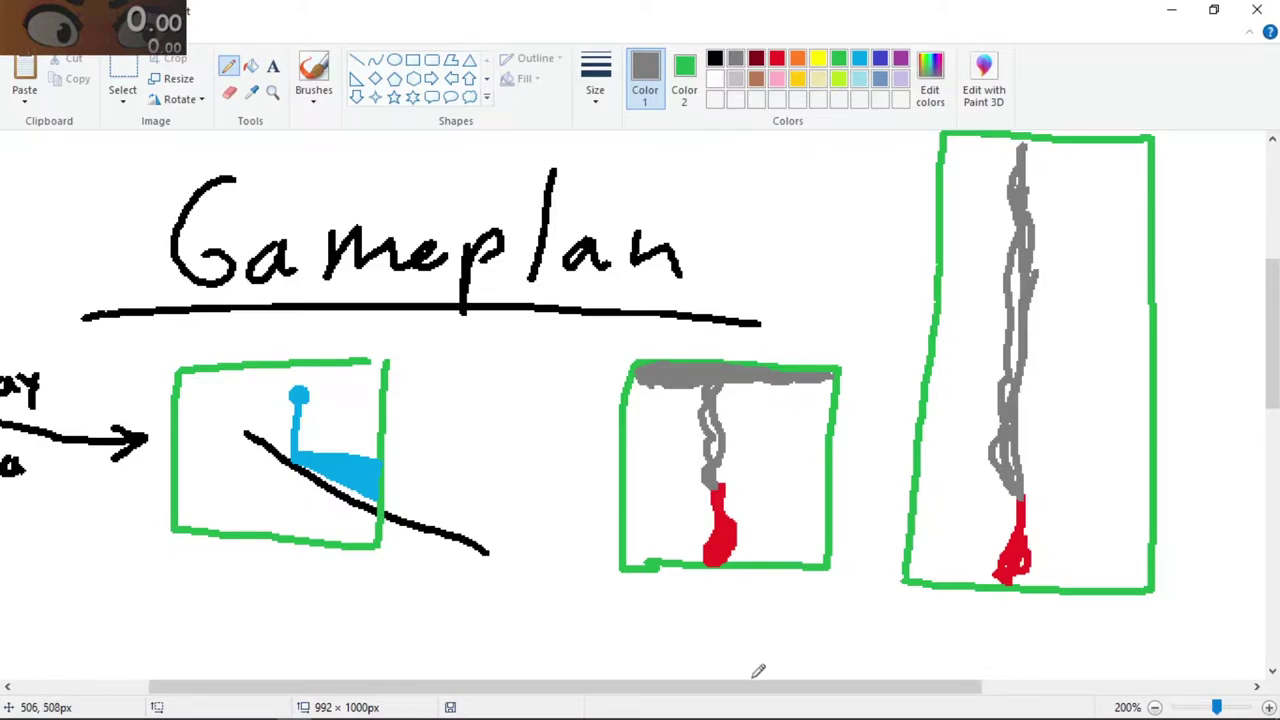
{"action": "left_click_drag", "start_coordinate": [758, 686], "coordinate": [609, 686]}
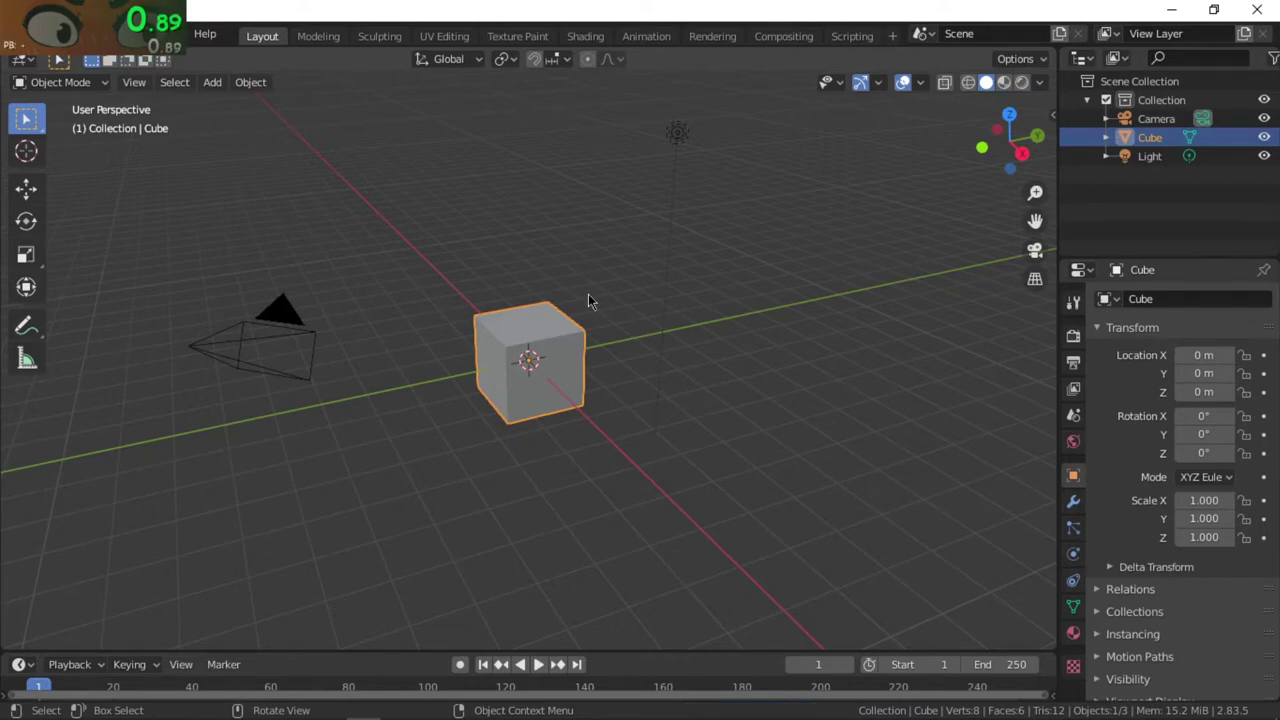
Replace Blender's default cube with a circle mesh at the origin and fill it with a face.
{"action": "key", "text": "Delete"}
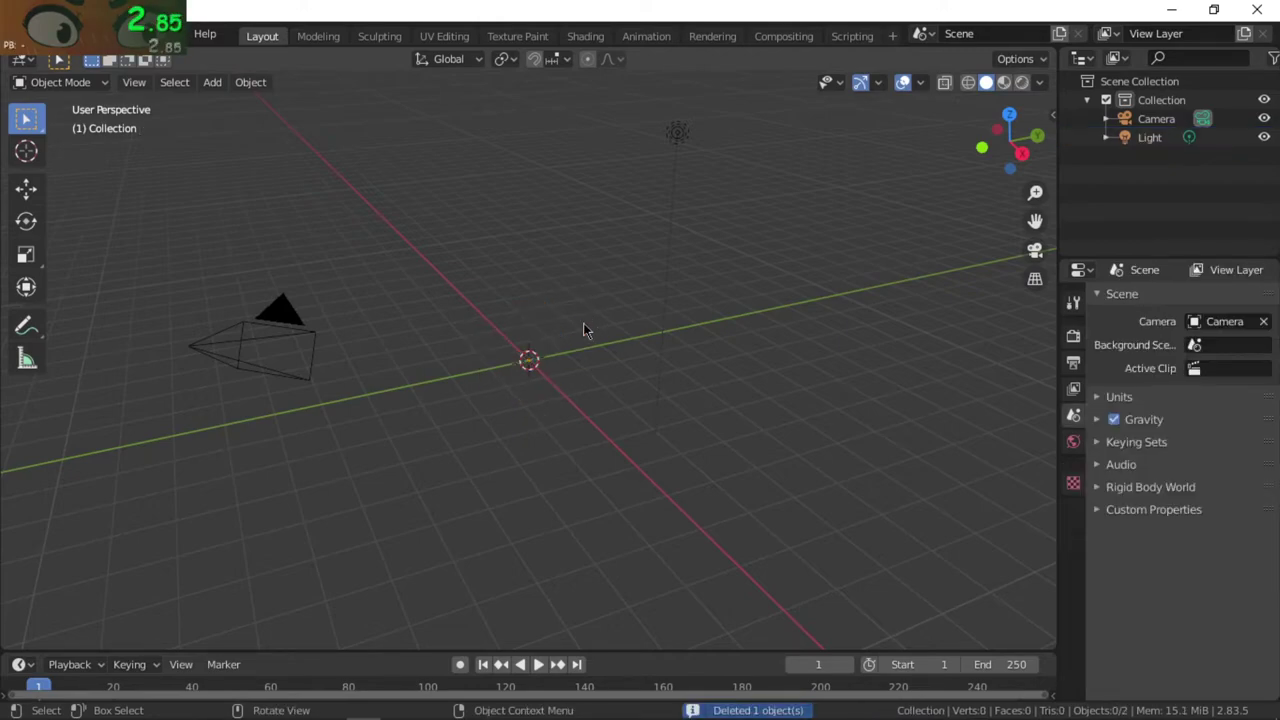
{"action": "key", "text": "shift+a"}
{"action": "mouse_move", "coordinate": [575, 324]}
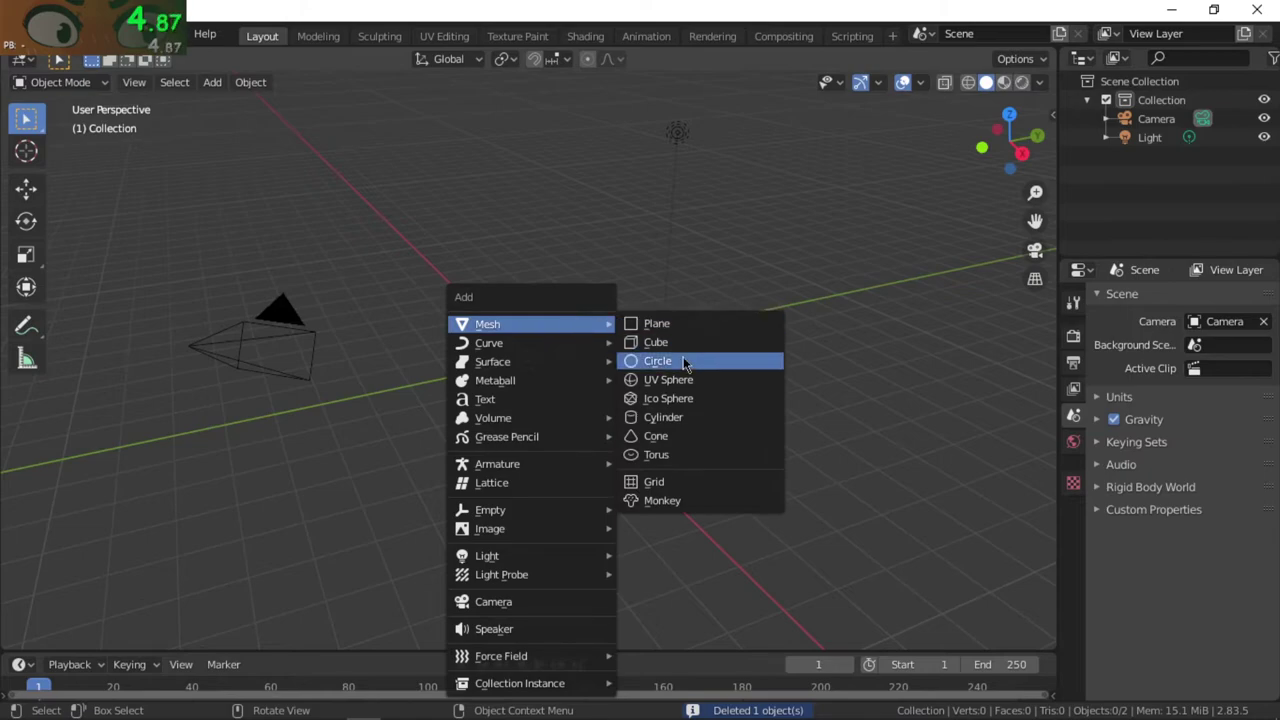
{"action": "left_click", "coordinate": [680, 361]}
{"action": "scroll", "coordinate": [580, 350], "scroll_direction": "down", "scroll_amount": 3}
{"action": "scroll", "coordinate": [578, 350], "scroll_direction": "up", "scroll_amount": 5}
{"action": "key", "text": "Tab"}
{"action": "key", "text": "f"}
{"action": "key", "text": "Tab"}
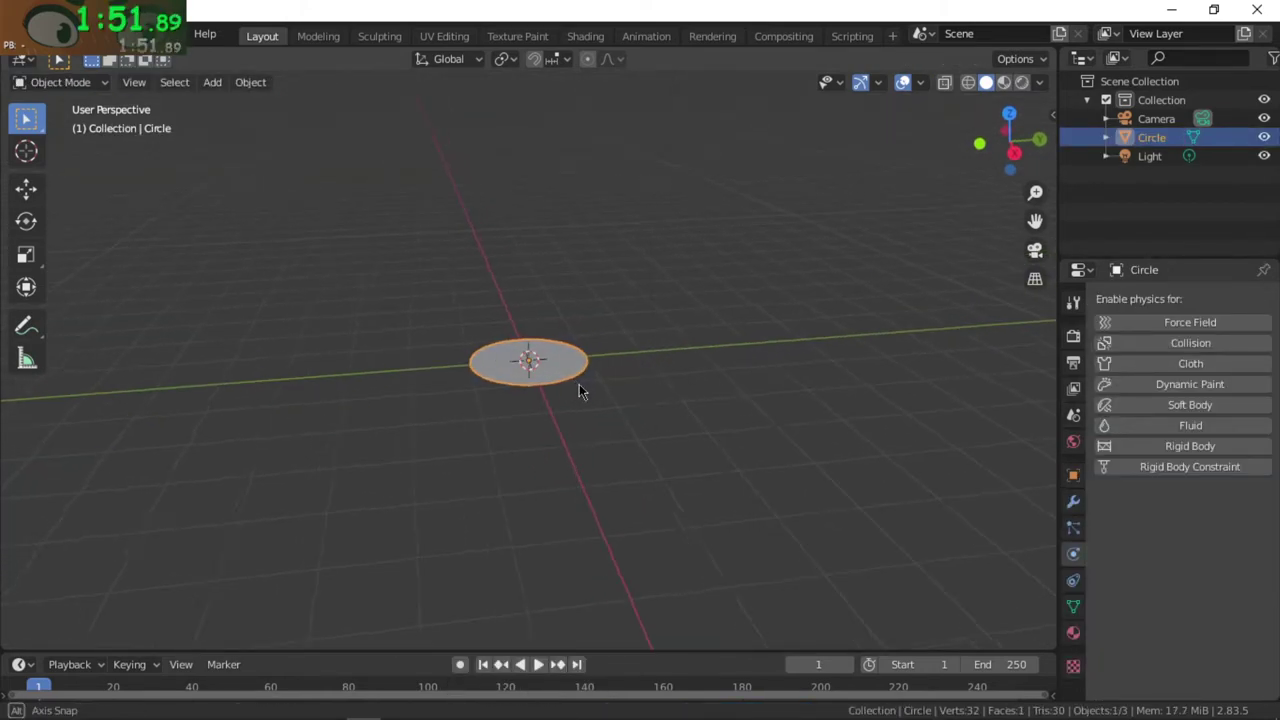
{"action": "middle_click_drag", "start_coordinate": [579, 384], "coordinate": [519, 376]}
In the Paint sketch, circle the flame at the tall box's base, then undo the ellipse.
{"action": "key", "text": "alt+Tab"}
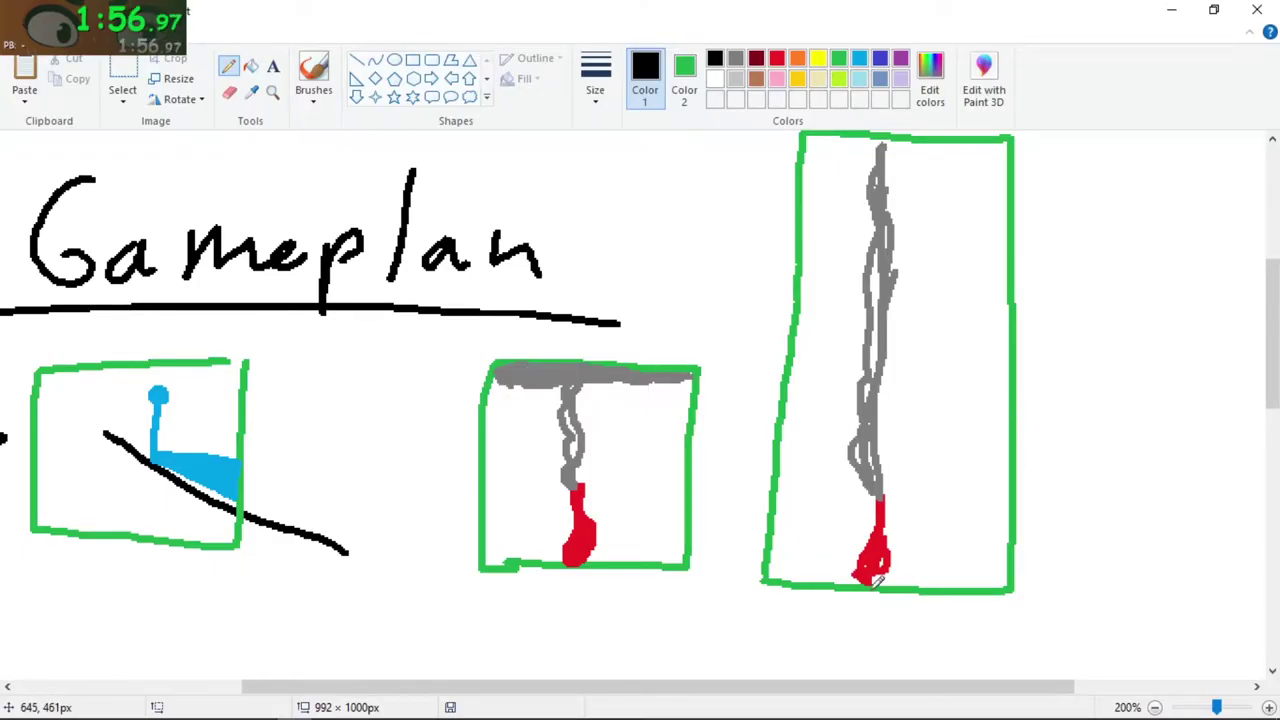
{"action": "mouse_move", "coordinate": [872, 588]}
{"action": "left_mouse_down"}
{"action": "mouse_move", "coordinate": [842, 557]}
{"action": "mouse_move", "coordinate": [917, 578]}
{"action": "mouse_move", "coordinate": [832, 578]}
{"action": "left_mouse_up"}
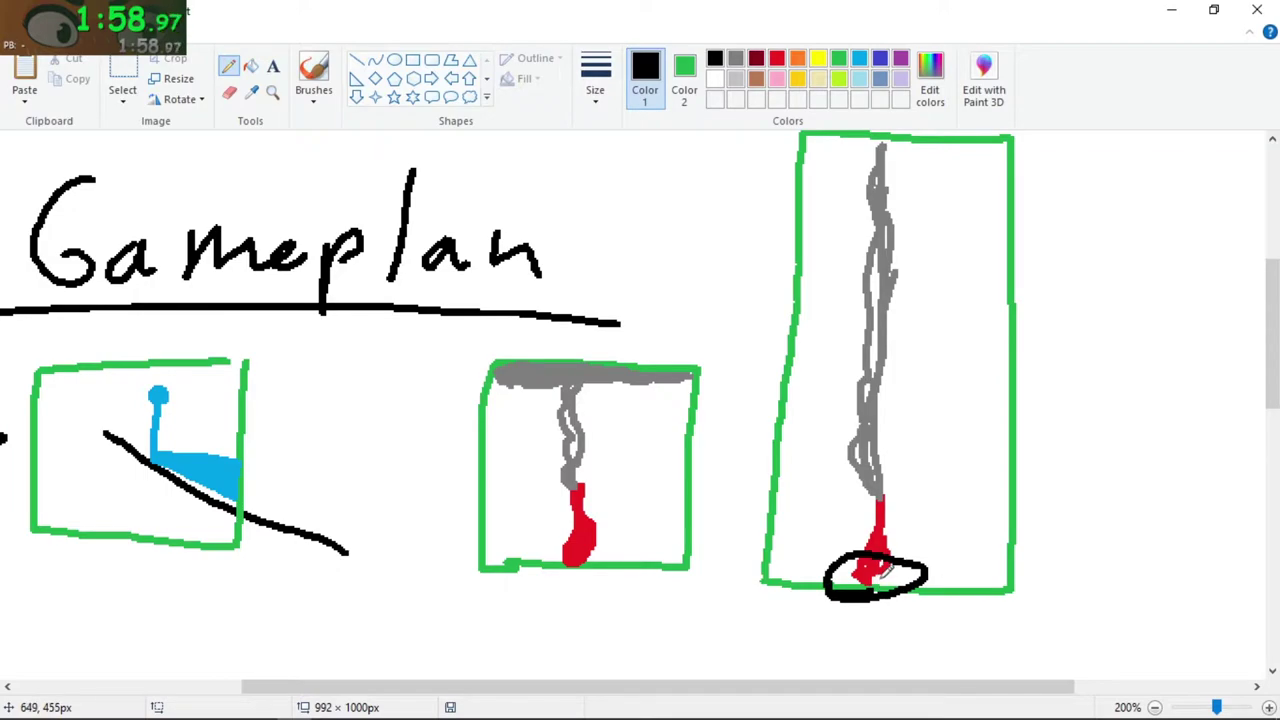
{"action": "key", "text": "ctrl+z"}
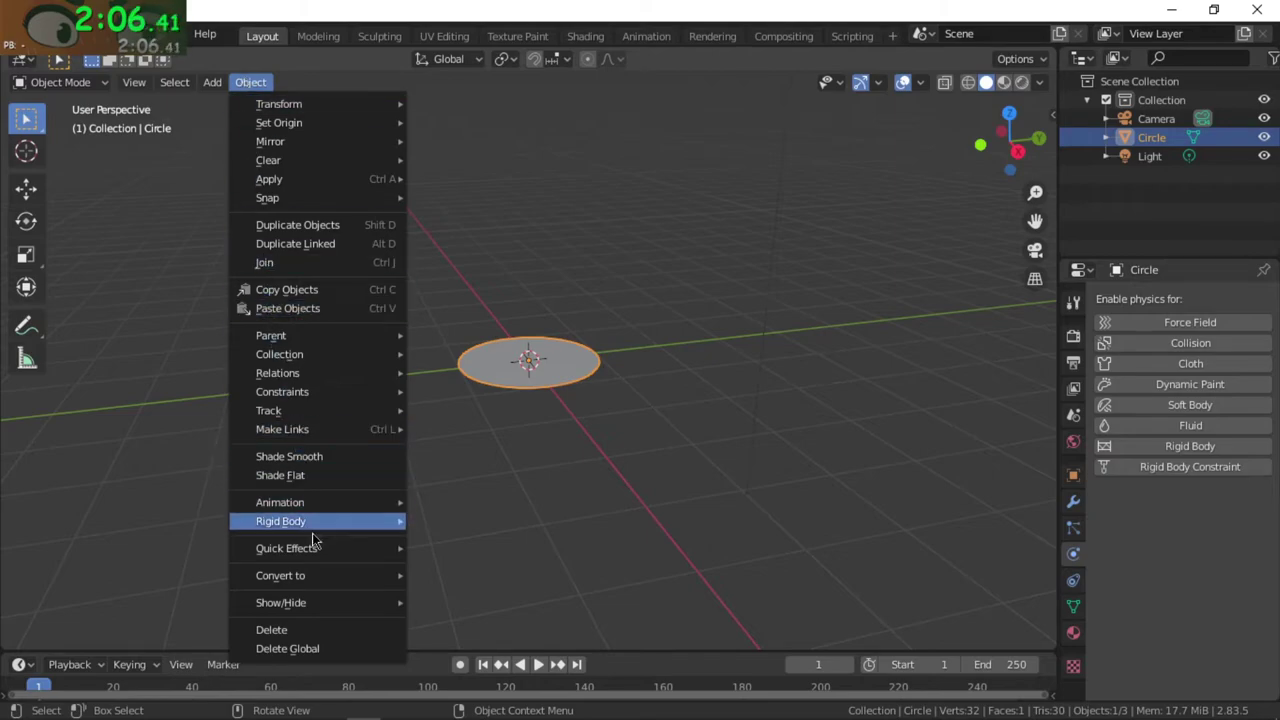
Turn the circle into a smoke emitter inside a domain, view it from several angles, then sketch a brace in Paint.
{"action": "mouse_move", "coordinate": [317, 558]}
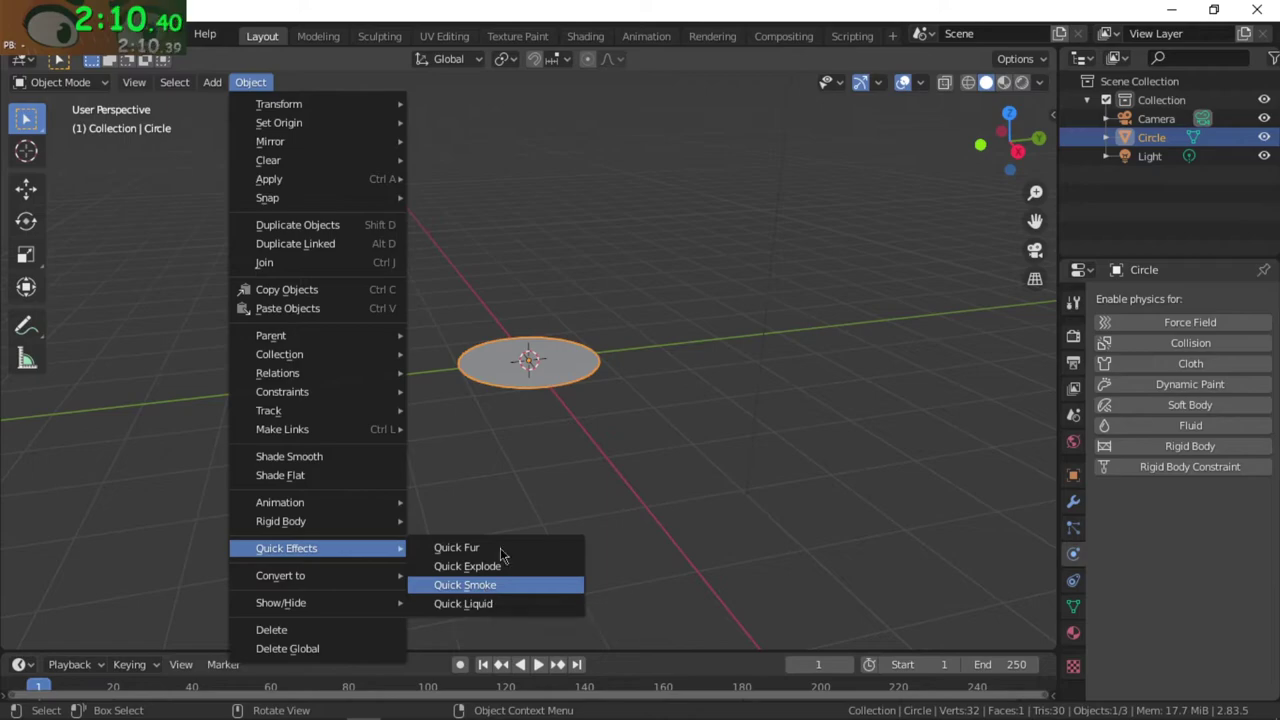
{"action": "key", "text": "Return"}
{"action": "middle_click_drag", "start_coordinate": [529, 294], "coordinate": [697, 298]}
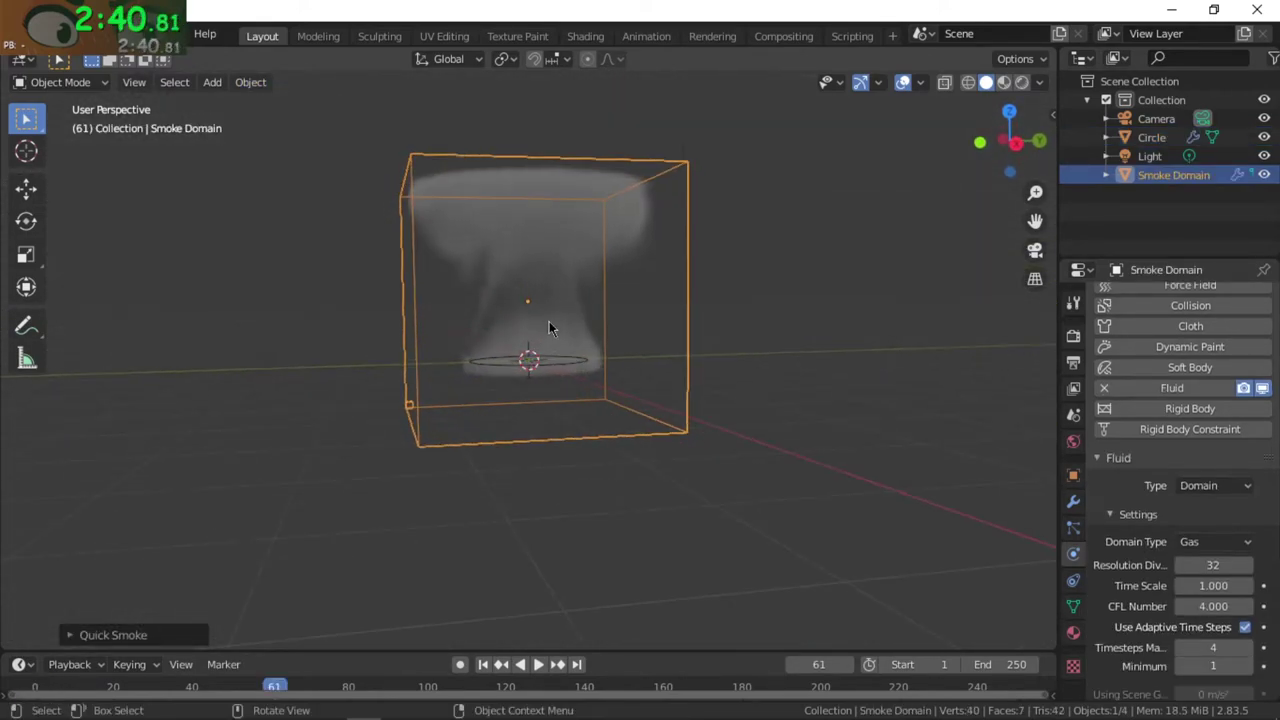
{"action": "middle_click_drag", "start_coordinate": [549, 321], "coordinate": [575, 377]}
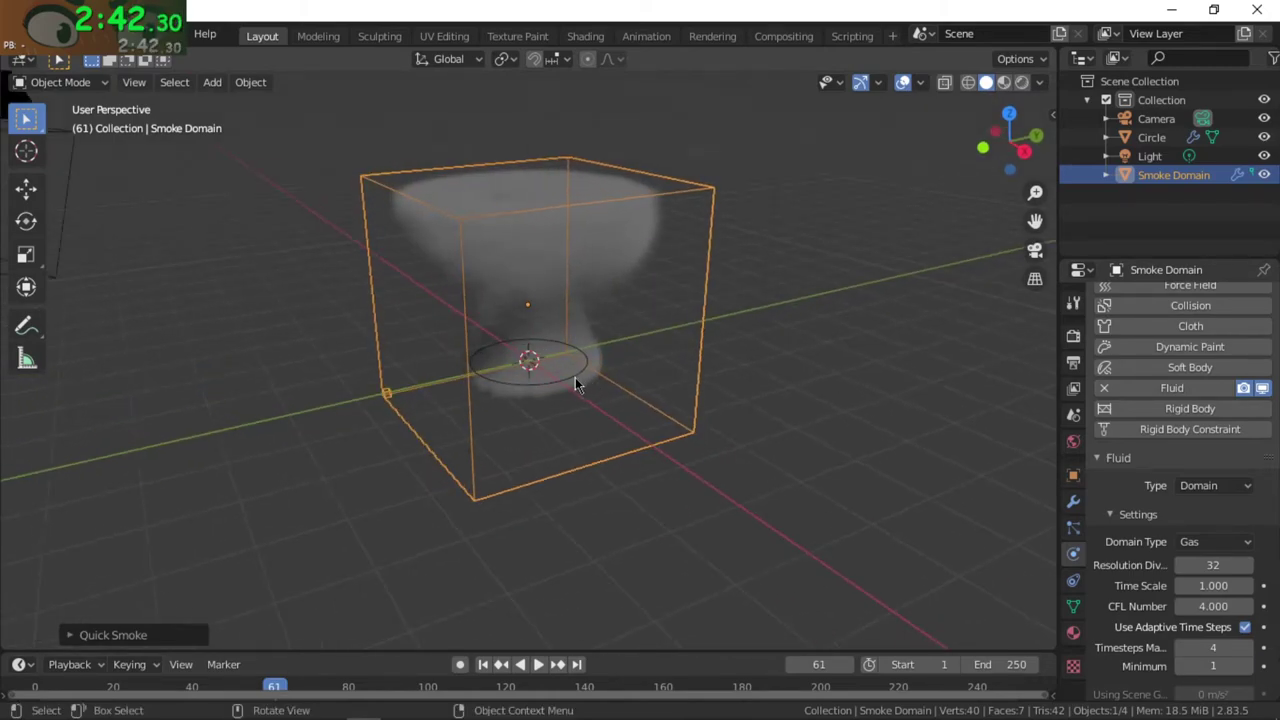
{"action": "middle_click_drag", "start_coordinate": [557, 207], "coordinate": [500, 190]}
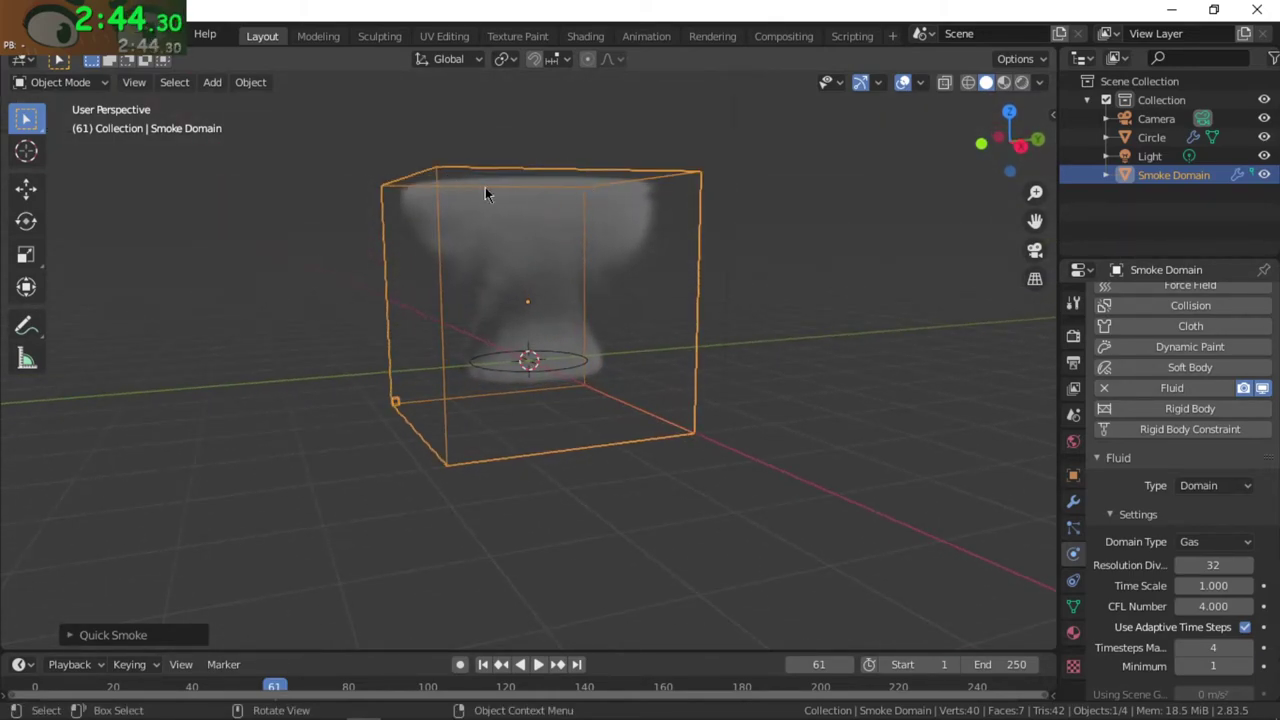
{"action": "middle_click_drag", "start_coordinate": [654, 191], "coordinate": [643, 201]}
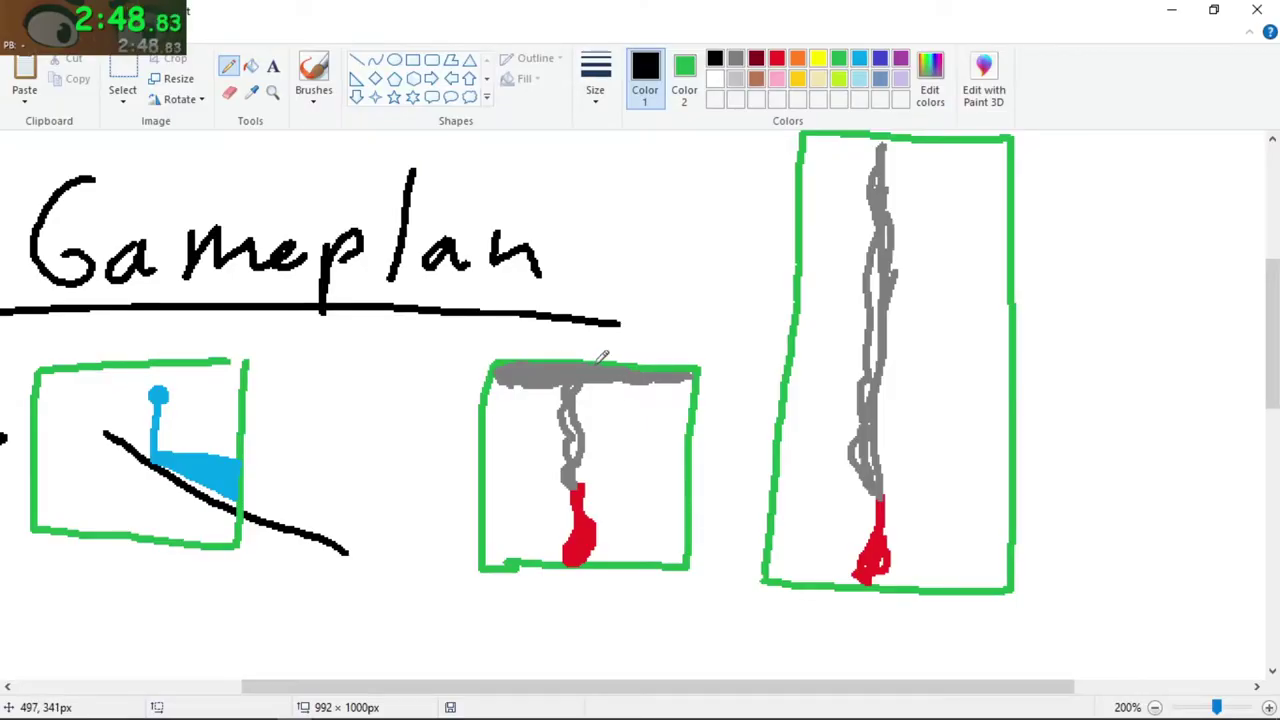
{"action": "mouse_move", "coordinate": [736, 360]}
{"action": "left_mouse_down"}
{"action": "mouse_move", "coordinate": [692, 313]}
{"action": "mouse_move", "coordinate": [707, 225]}
{"action": "mouse_move", "coordinate": [688, 214]}
{"action": "mouse_move", "coordinate": [728, 204]}
{"action": "mouse_move", "coordinate": [751, 147]}
{"action": "mouse_move", "coordinate": [800, 133]}
{"action": "left_mouse_up"}
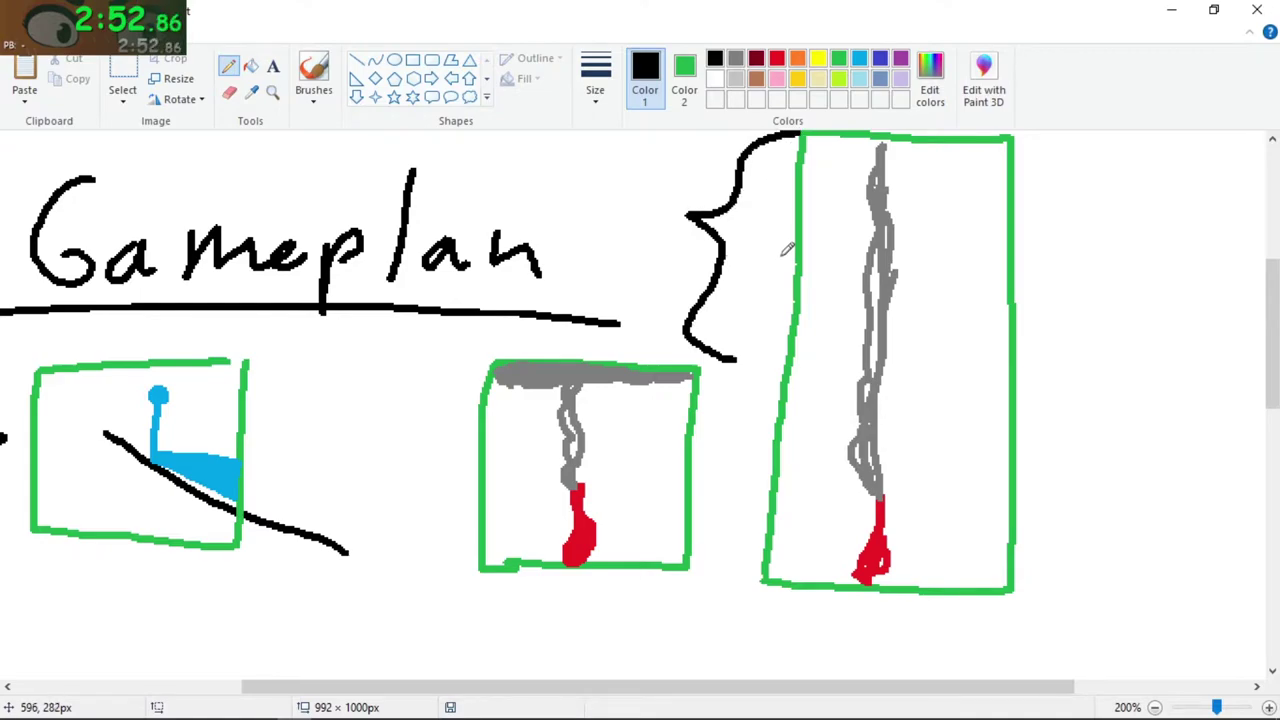
Undo the last brace stroke, then raise the domain's top face along Z to make it taller.
{"action": "key", "text": "ctrl+z"}
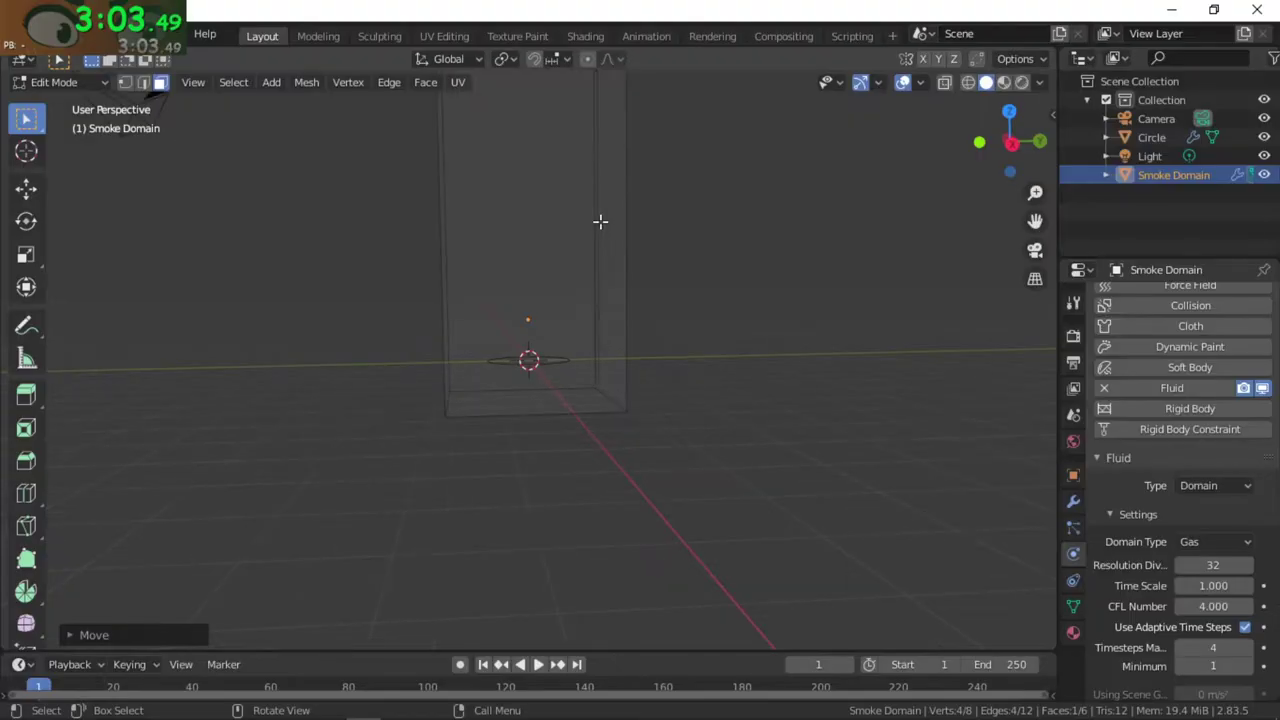
{"action": "scroll", "coordinate": [600, 221], "scroll_direction": "down", "scroll_amount": 3}
{"action": "middle_click_drag", "start_coordinate": [568, 170], "coordinate": [551, 209]}
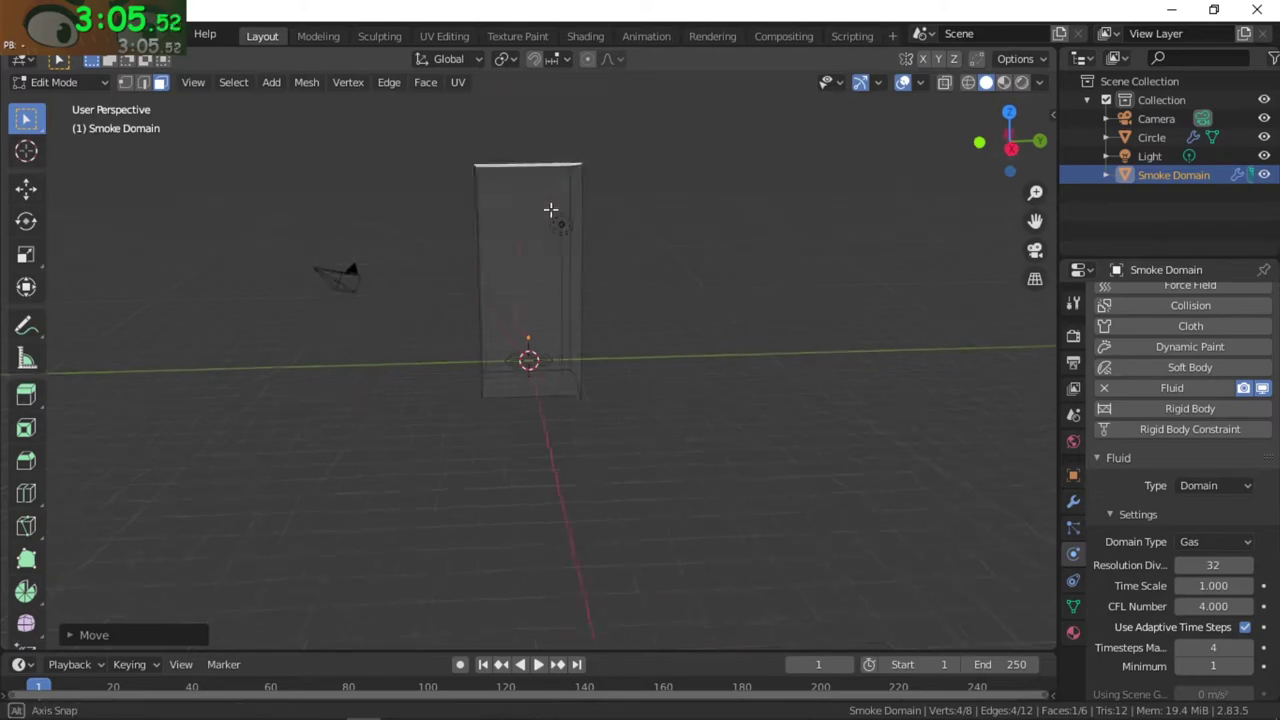
{"action": "key", "text": "g"}
{"action": "key", "text": "z"}
{"action": "left_click", "coordinate": [557, 154]}
Watch the smoke simulation rise through the tall domain, then stop playback.
{"action": "scroll", "coordinate": [540, 247], "scroll_direction": "down", "scroll_amount": 2}
{"action": "scroll", "coordinate": [543, 256], "scroll_direction": "up", "scroll_amount": 3}
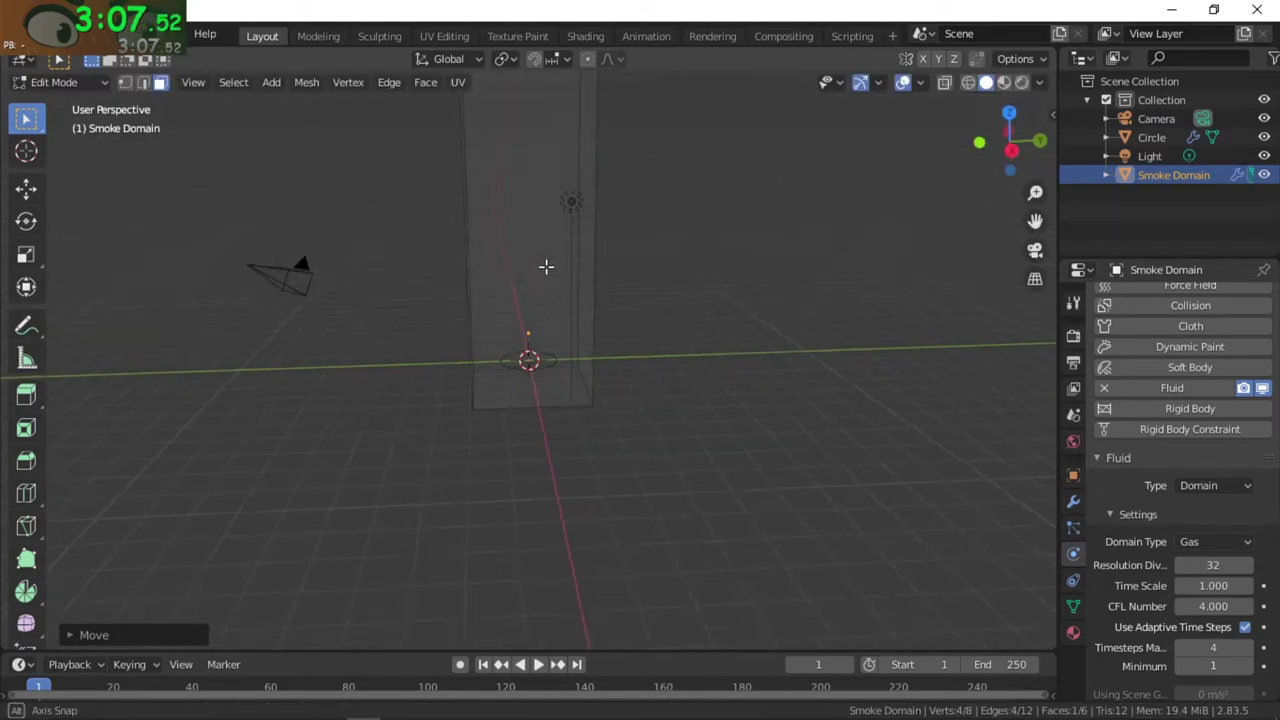
{"action": "scroll", "coordinate": [549, 258], "scroll_direction": "down", "scroll_amount": 3}
{"action": "scroll", "coordinate": [553, 240], "scroll_direction": "up", "scroll_amount": 4}
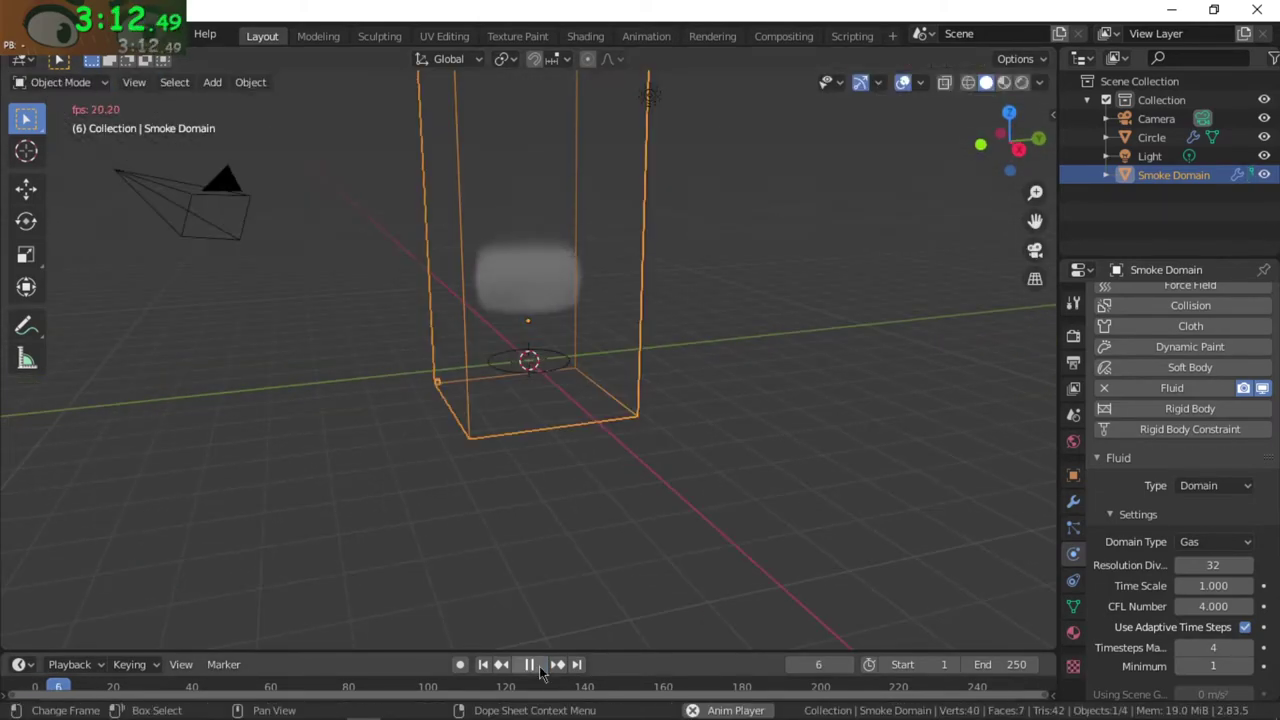
{"action": "scroll", "coordinate": [535, 176], "scroll_direction": "down", "scroll_amount": 3}
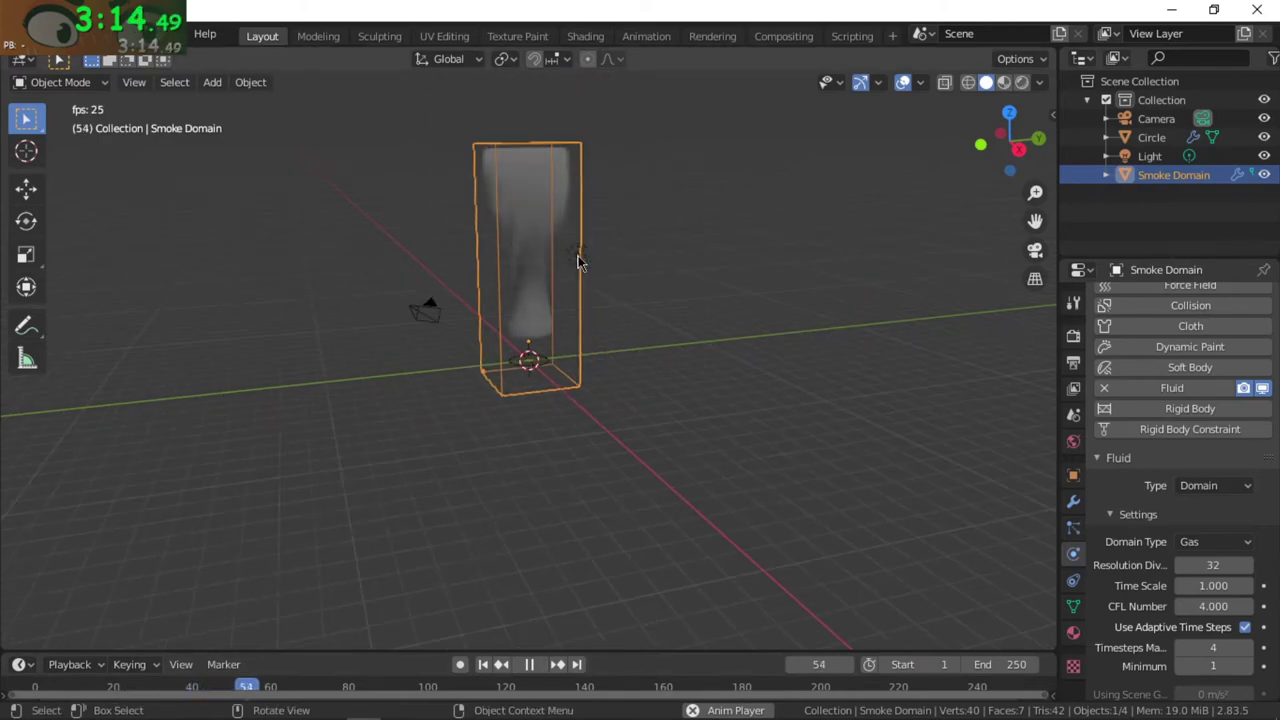
{"action": "key", "text": "space"}
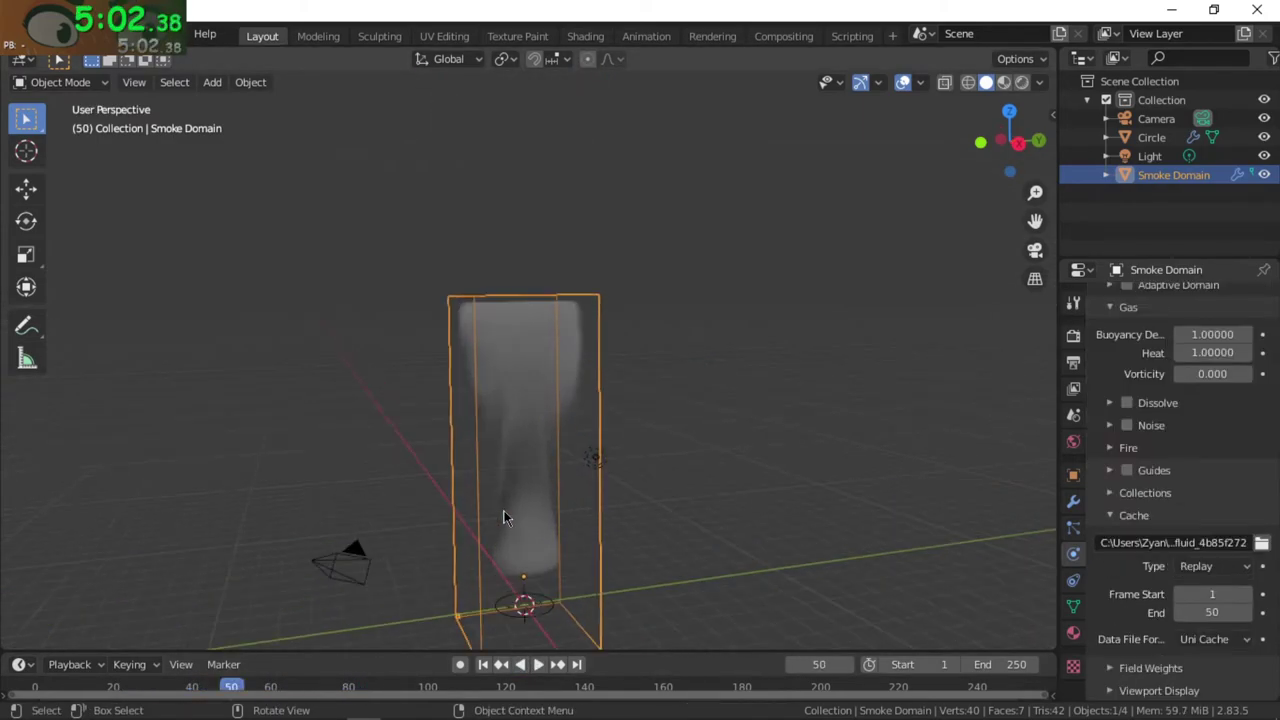
{"action": "scroll", "coordinate": [510, 507], "scroll_direction": "down", "scroll_amount": 2}
{"action": "scroll", "coordinate": [512, 503], "scroll_direction": "up", "scroll_amount": 2}
Change the Circle emitter's flow type from Smoke to Fire.
{"action": "scroll", "coordinate": [1180, 480], "scroll_direction": "up", "scroll_amount": 8}
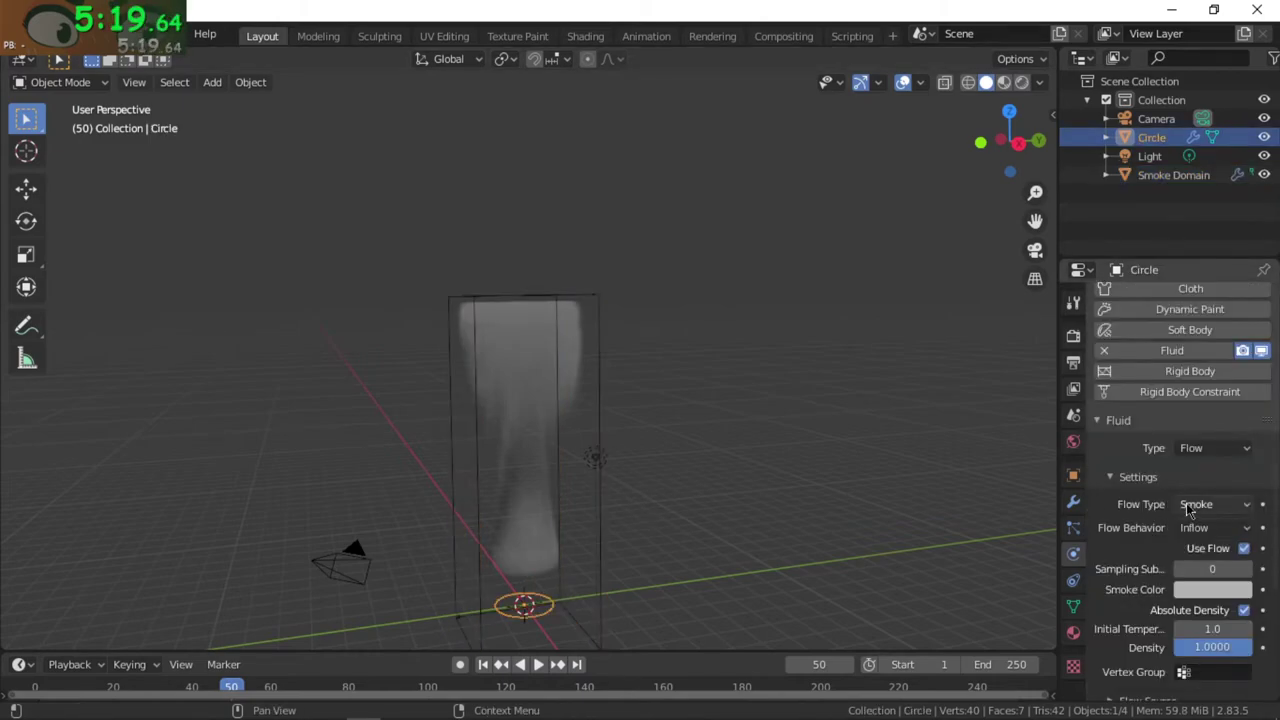
{"action": "left_click", "coordinate": [1195, 505]}
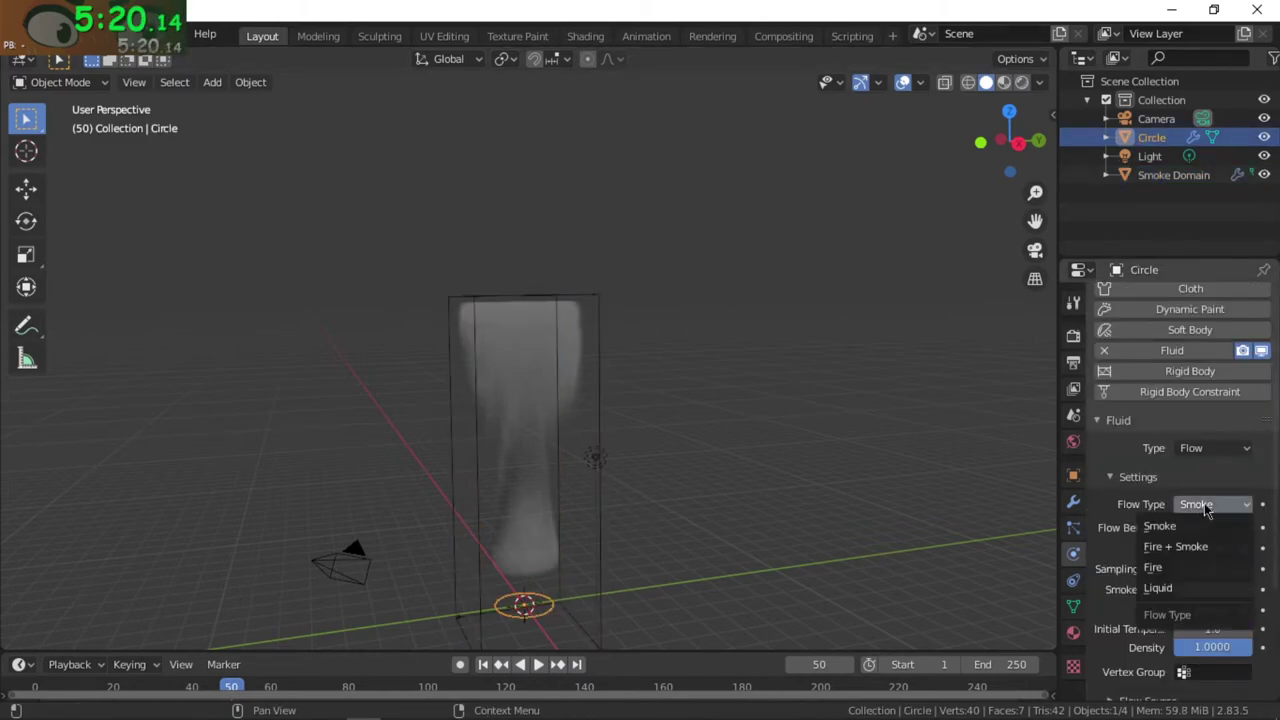
{"action": "left_click", "coordinate": [1168, 568]}
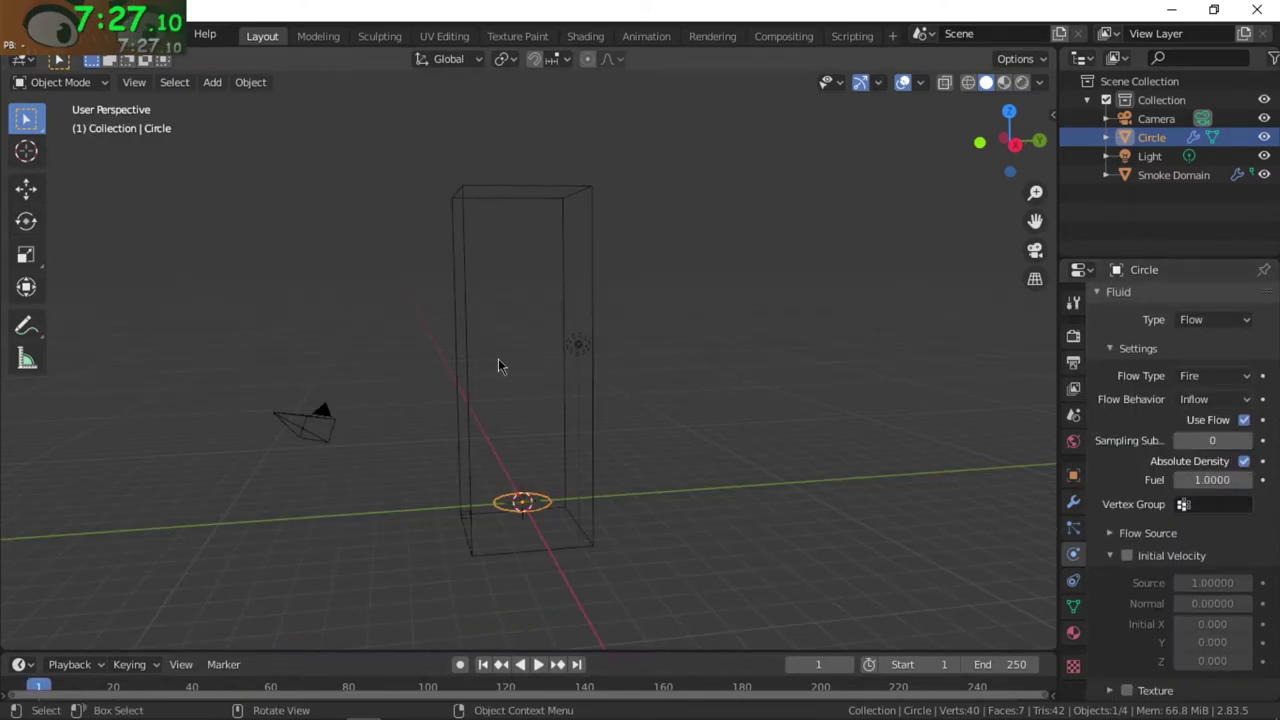
Select the Smoke Domain and start baking the fire simulation data.
{"action": "left_click", "coordinate": [591, 273]}
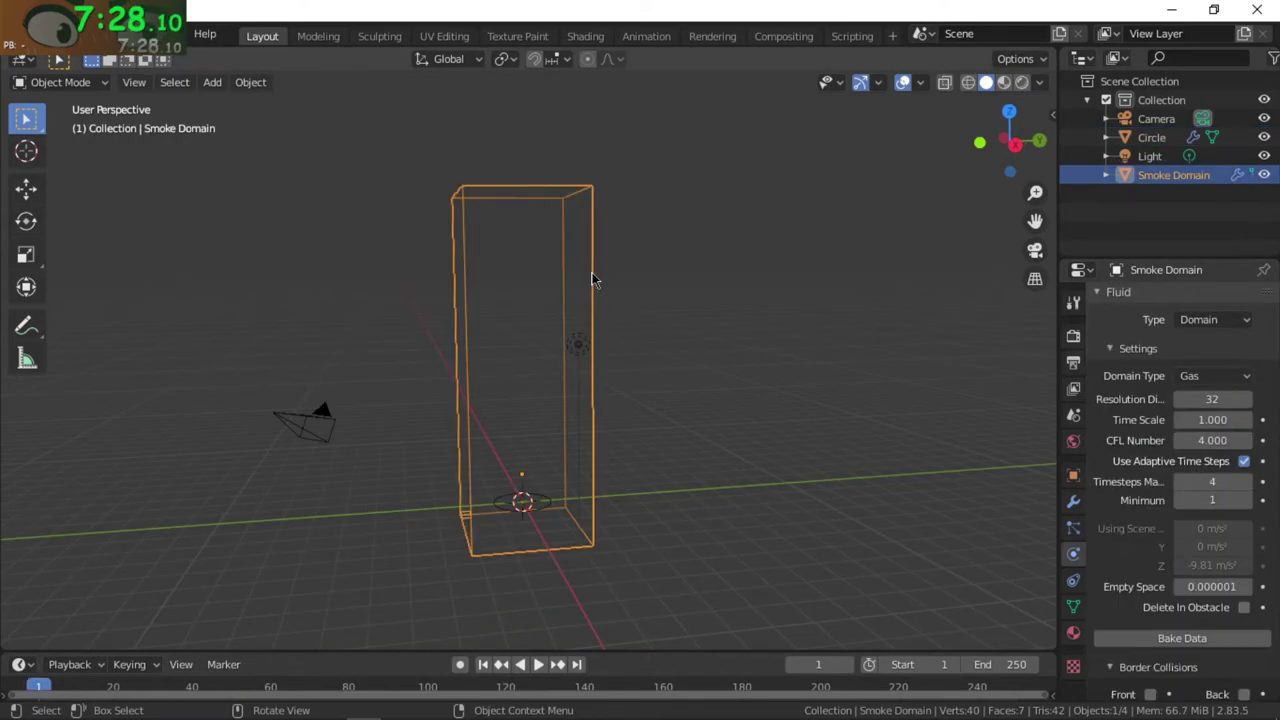
{"action": "left_click", "coordinate": [1165, 643]}
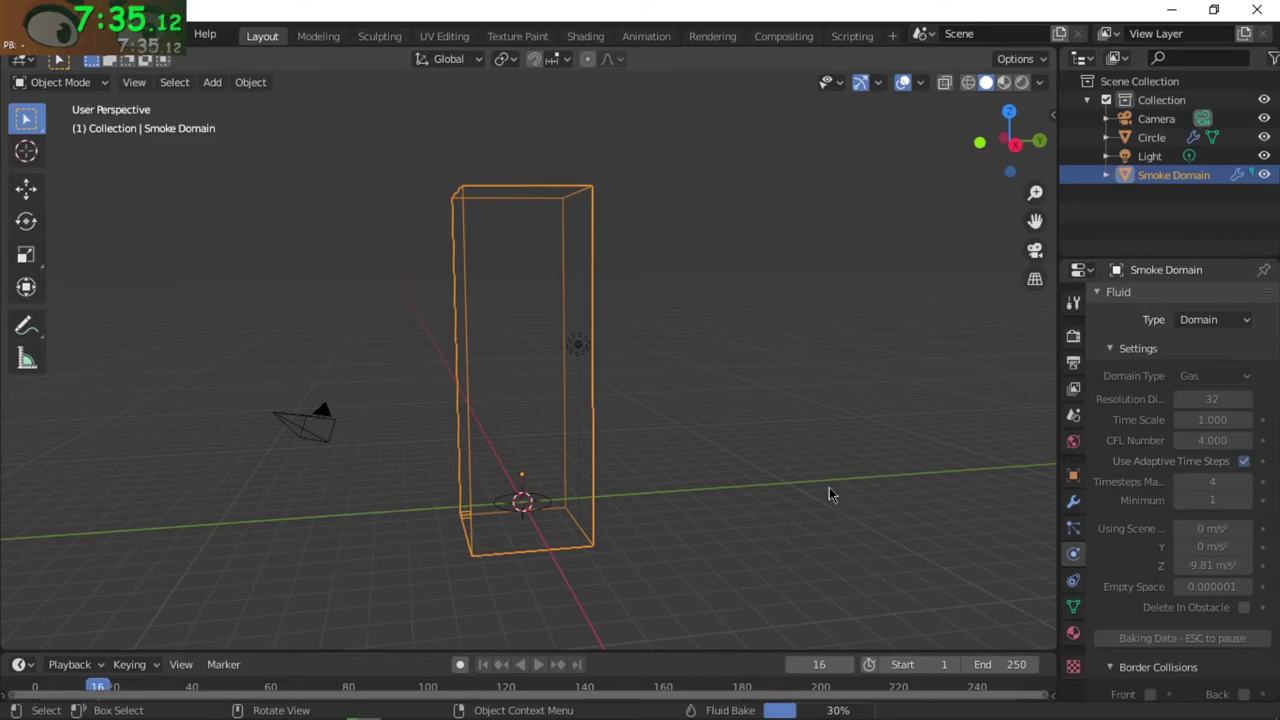
{"action": "key", "text": "alt+Tab"}
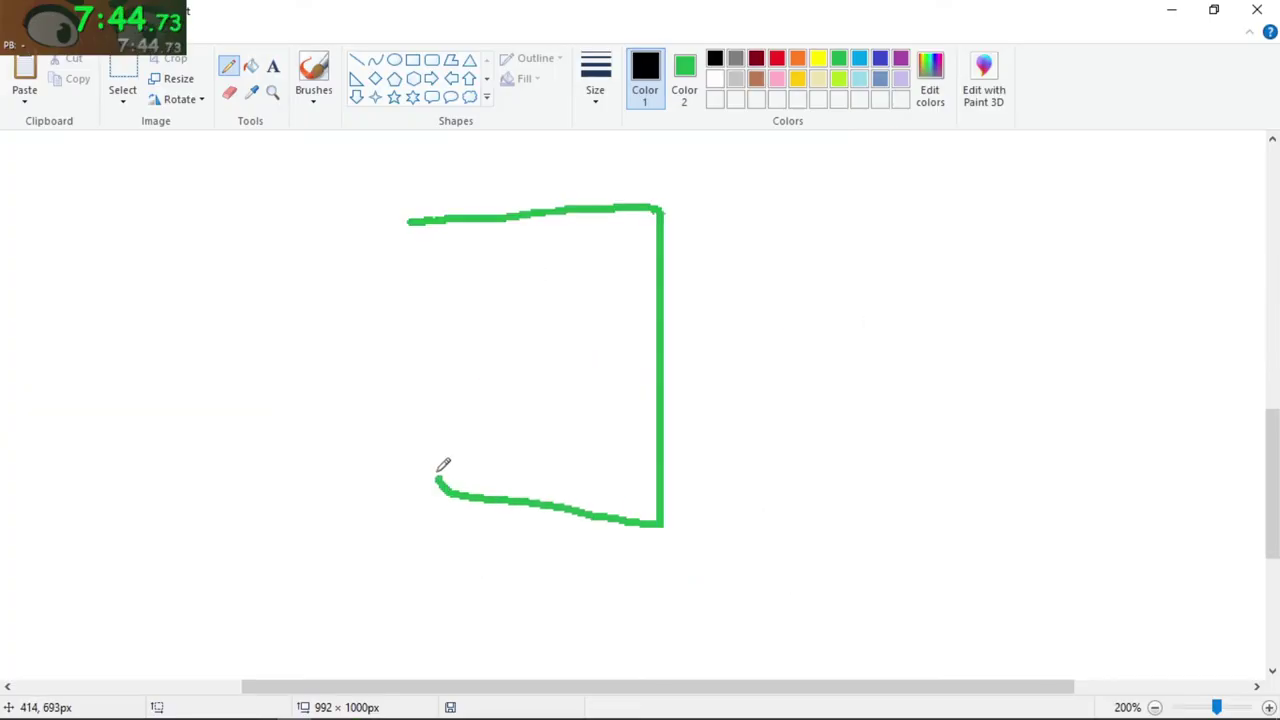
Finish the left green box with a red flame inside, then add a second green box with a red flame.
{"action": "left_click_drag", "start_coordinate": [438, 474], "coordinate": [433, 221]}
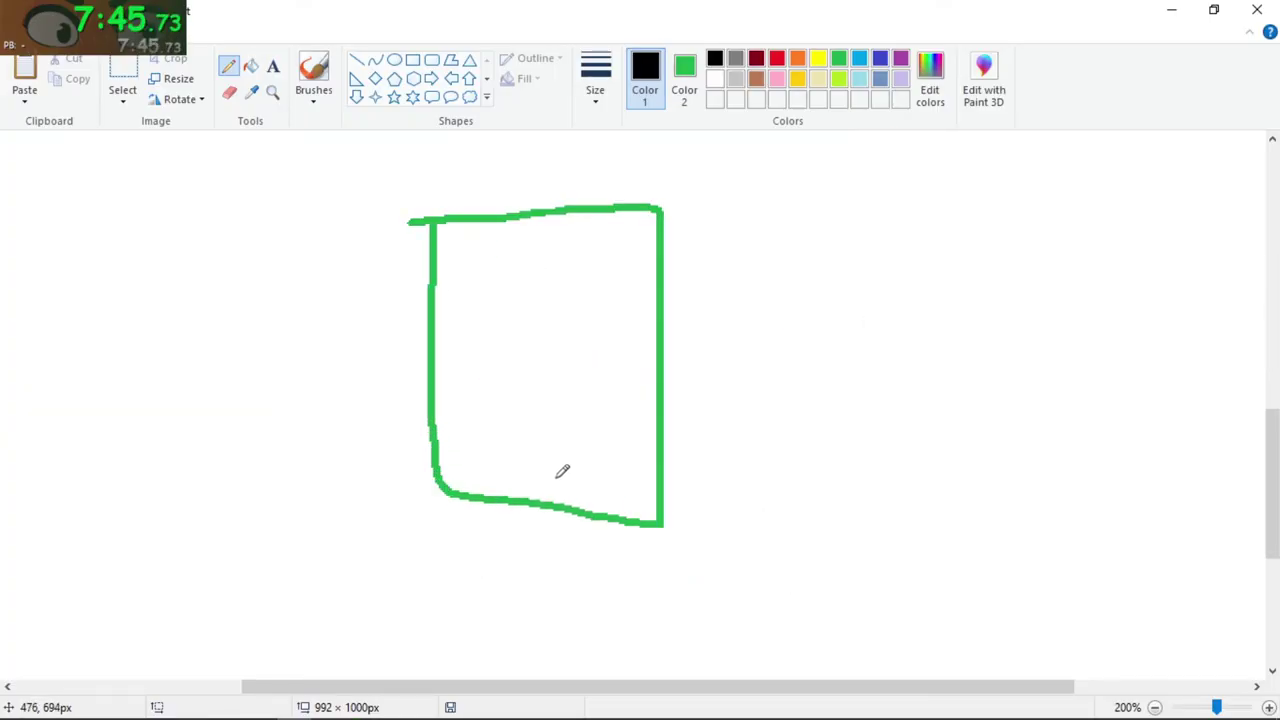
{"action": "left_click", "coordinate": [777, 60]}
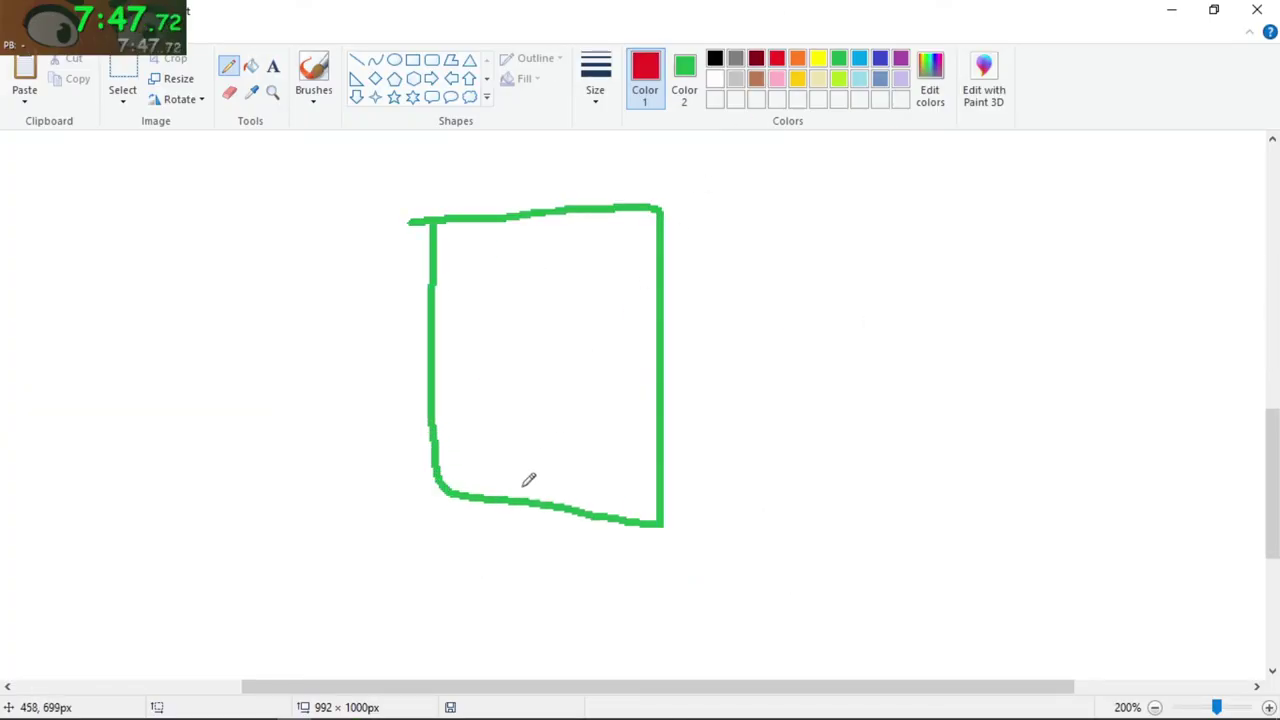
{"action": "mouse_move", "coordinate": [521, 490]}
{"action": "left_mouse_down"}
{"action": "mouse_move", "coordinate": [534, 420]}
{"action": "mouse_move", "coordinate": [523, 332]}
{"action": "left_mouse_up"}
{"action": "mouse_move", "coordinate": [540, 405]}
{"action": "left_mouse_down"}
{"action": "mouse_move", "coordinate": [543, 443]}
{"action": "mouse_move", "coordinate": [524, 457]}
{"action": "mouse_move", "coordinate": [538, 452]}
{"action": "left_mouse_up"}
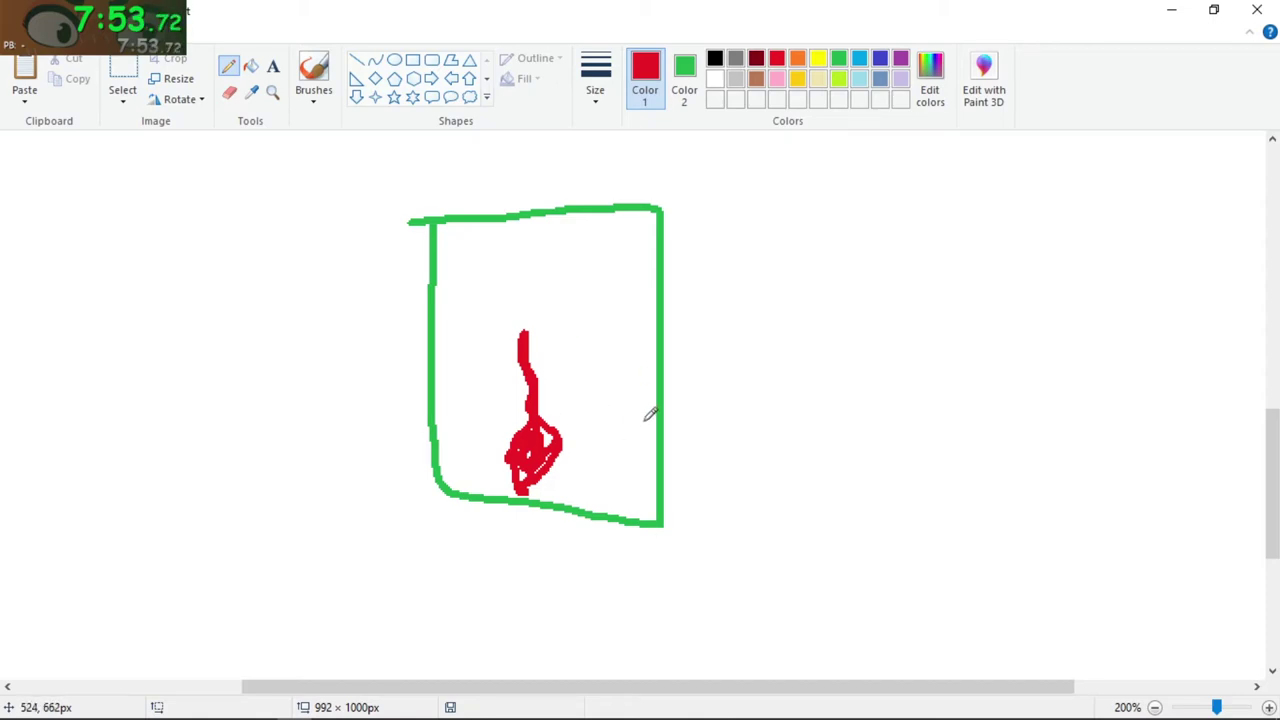
{"action": "mouse_move", "coordinate": [800, 502]}
{"action": "right_mouse_down"}
{"action": "mouse_move", "coordinate": [820, 188]}
{"action": "mouse_move", "coordinate": [1135, 205]}
{"action": "mouse_move", "coordinate": [1127, 499]}
{"action": "mouse_move", "coordinate": [966, 519]}
{"action": "mouse_move", "coordinate": [784, 510]}
{"action": "right_mouse_up"}
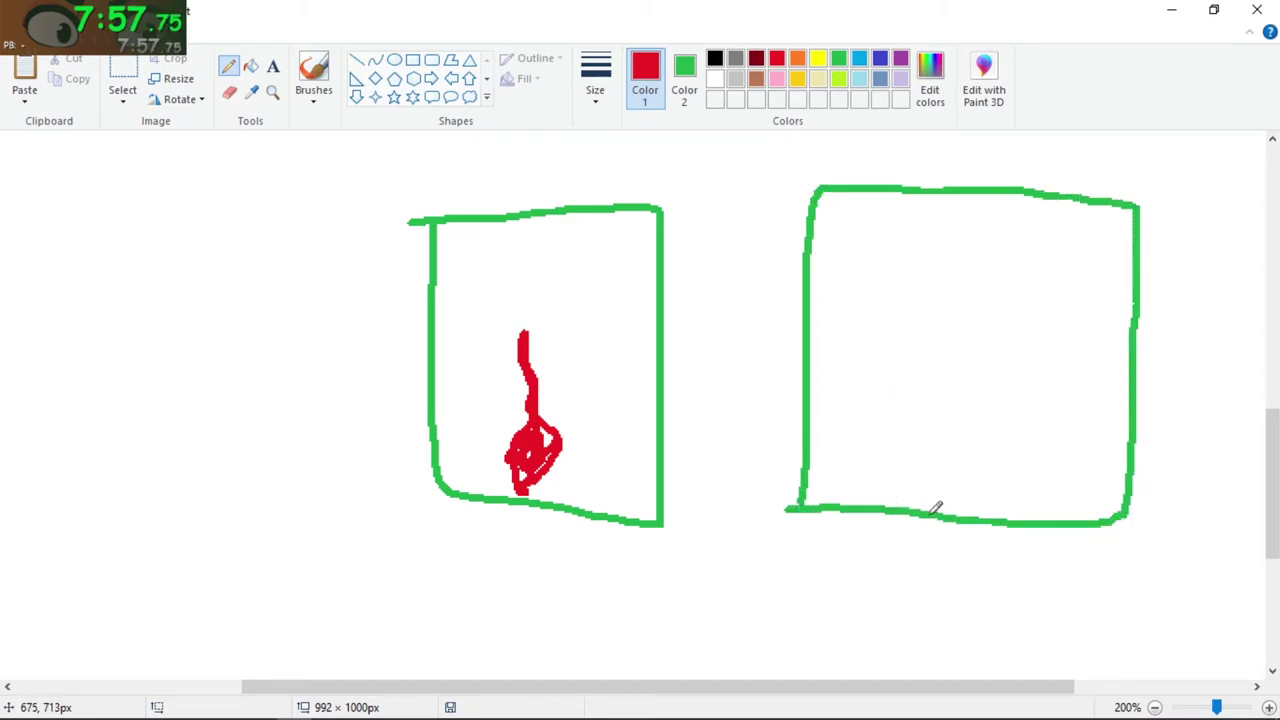
{"action": "mouse_move", "coordinate": [932, 514]}
{"action": "left_mouse_down"}
{"action": "mouse_move", "coordinate": [916, 478]}
{"action": "mouse_move", "coordinate": [936, 321]}
{"action": "mouse_move", "coordinate": [961, 252]}
{"action": "mouse_move", "coordinate": [983, 312]}
{"action": "mouse_move", "coordinate": [975, 420]}
{"action": "mouse_move", "coordinate": [957, 521]}
{"action": "mouse_move", "coordinate": [936, 518]}
{"action": "mouse_move", "coordinate": [897, 467]}
{"action": "mouse_move", "coordinate": [899, 371]}
{"action": "mouse_move", "coordinate": [923, 435]}
{"action": "mouse_move", "coordinate": [964, 429]}
{"action": "mouse_move", "coordinate": [1029, 349]}
{"action": "mouse_move", "coordinate": [945, 530]}
{"action": "left_mouse_up"}
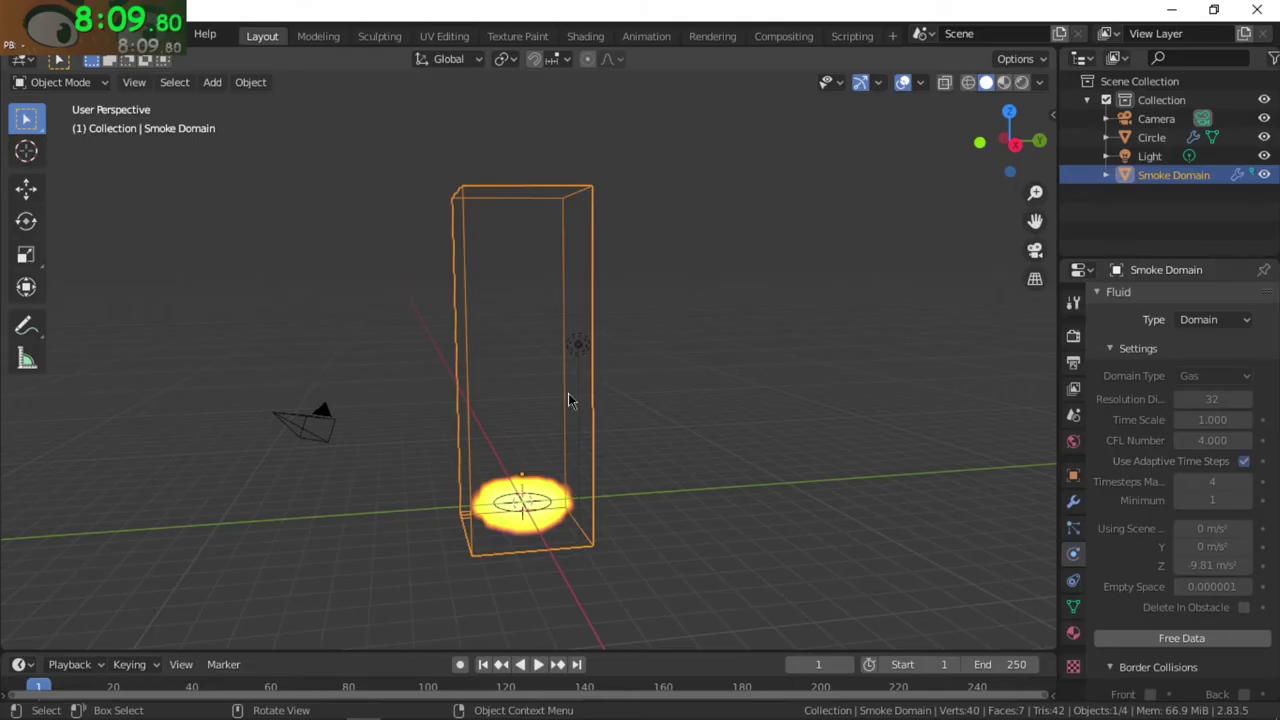
Play the baked fire animation and render the current frame with F12.
{"action": "left_click", "coordinate": [538, 664]}
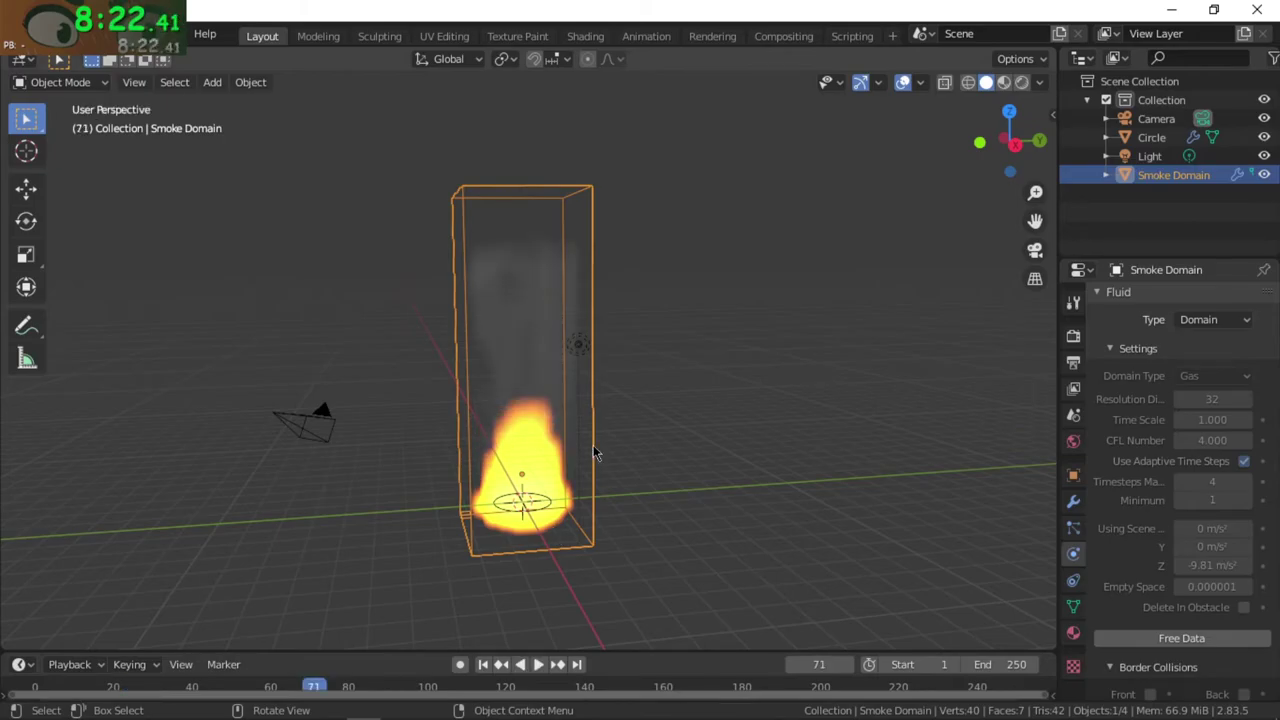
{"action": "key", "text": "F12"}
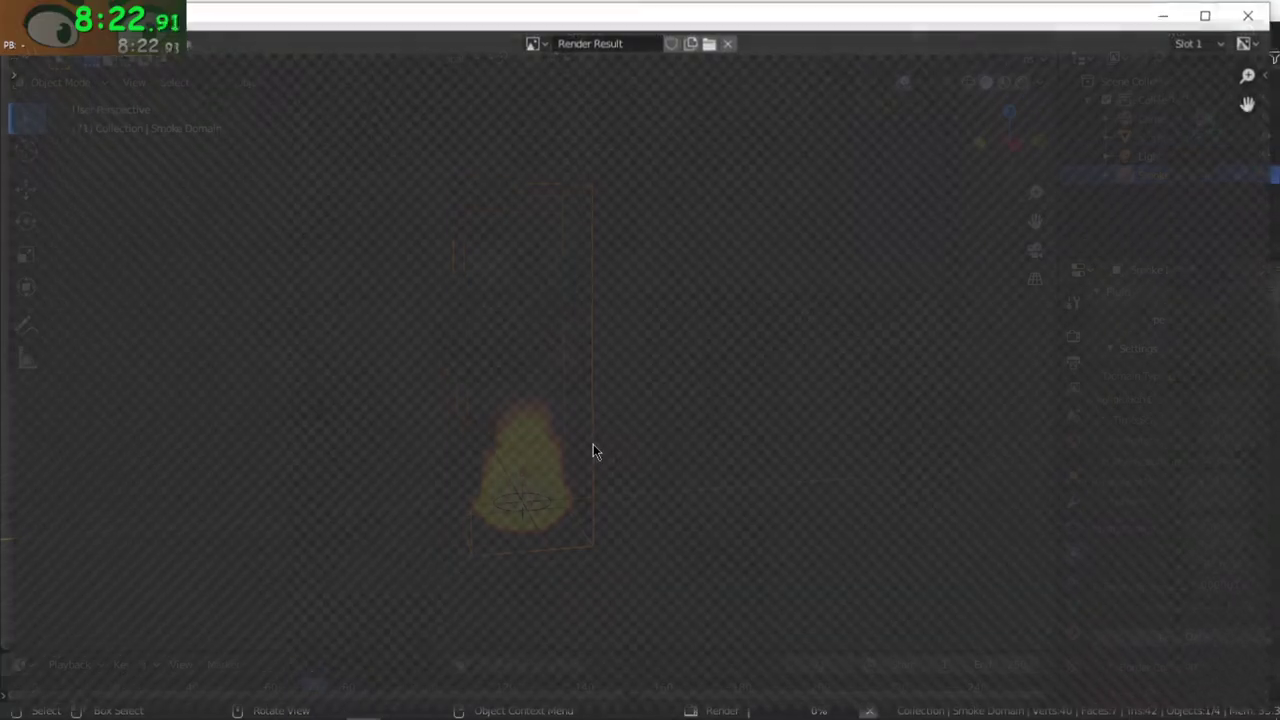
{"action": "scroll", "coordinate": [597, 436], "scroll_direction": "down", "scroll_amount": 4}
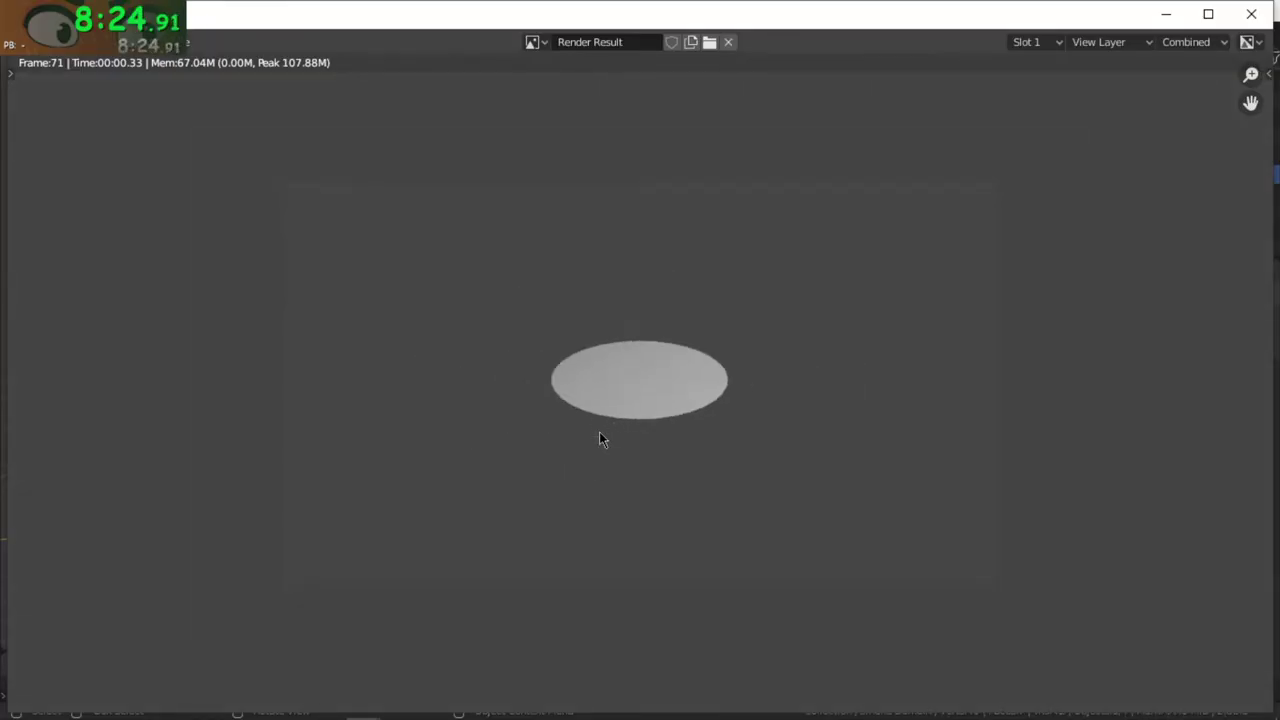
{"action": "scroll", "coordinate": [599, 432], "scroll_direction": "up", "scroll_amount": 1}
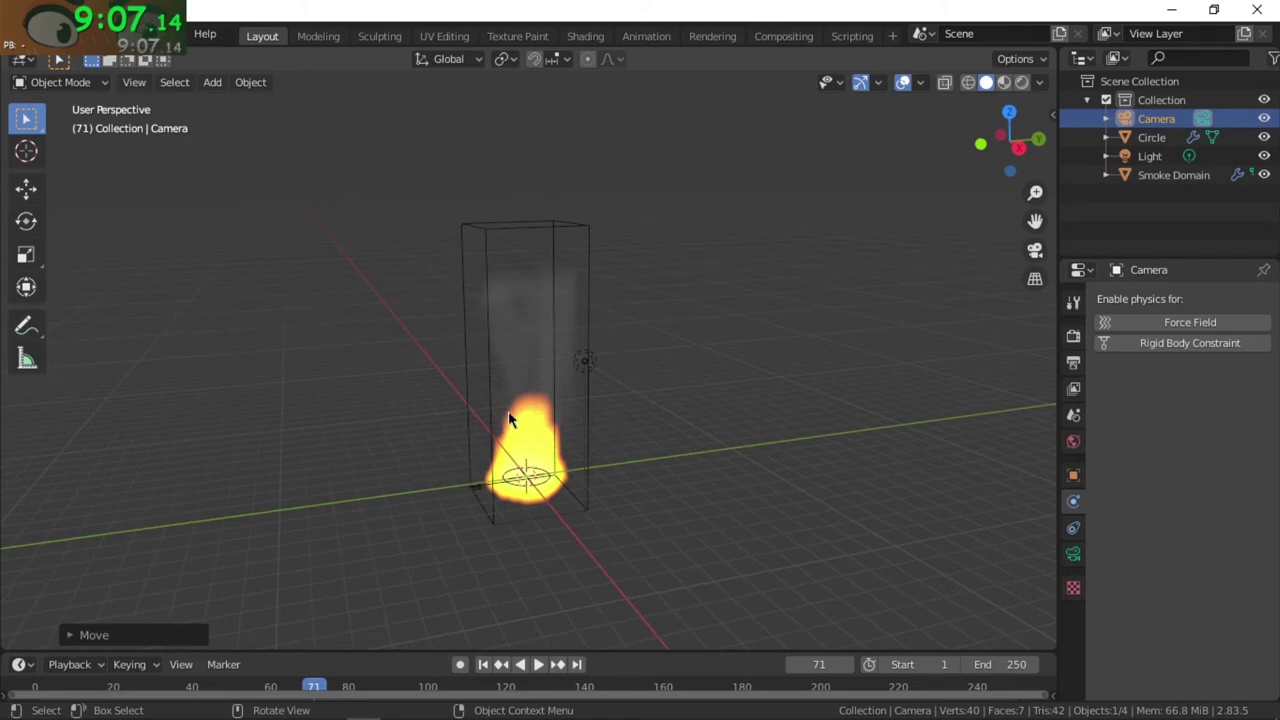
Re-render the fire from the scene camera view, then close the render window.
{"action": "key", "text": "KP_0"}
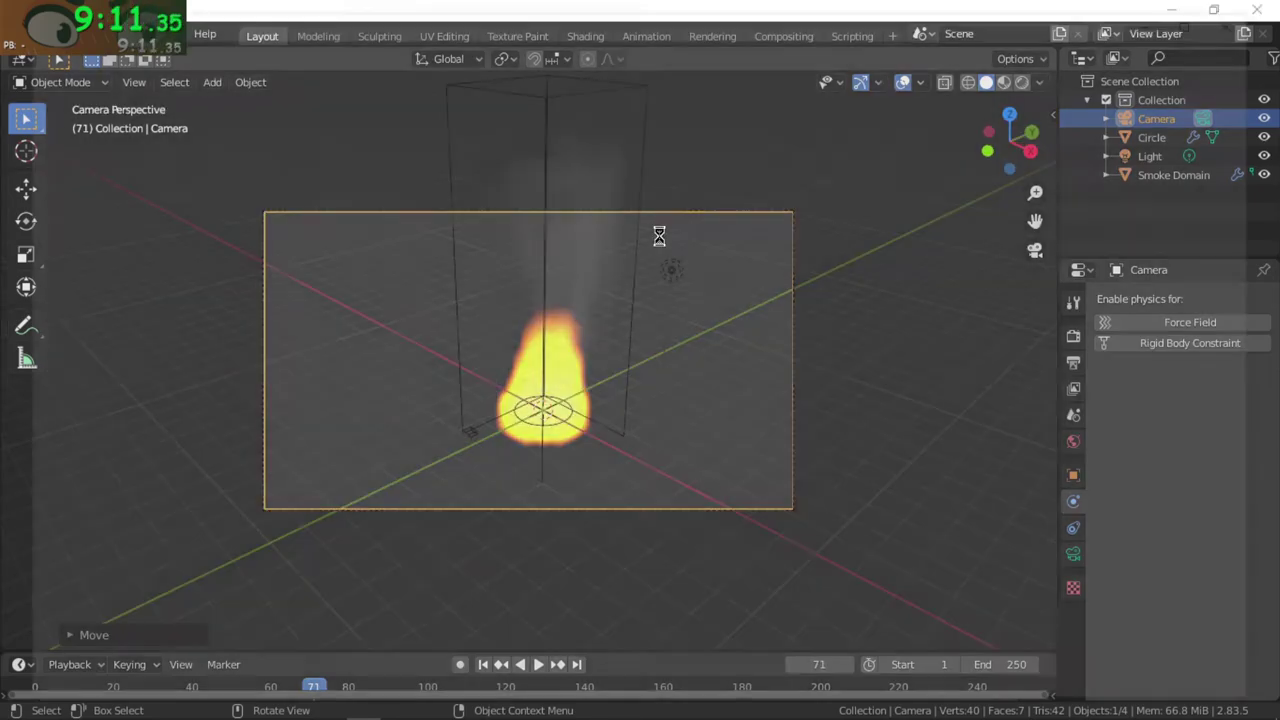
{"action": "key", "text": "F12"}
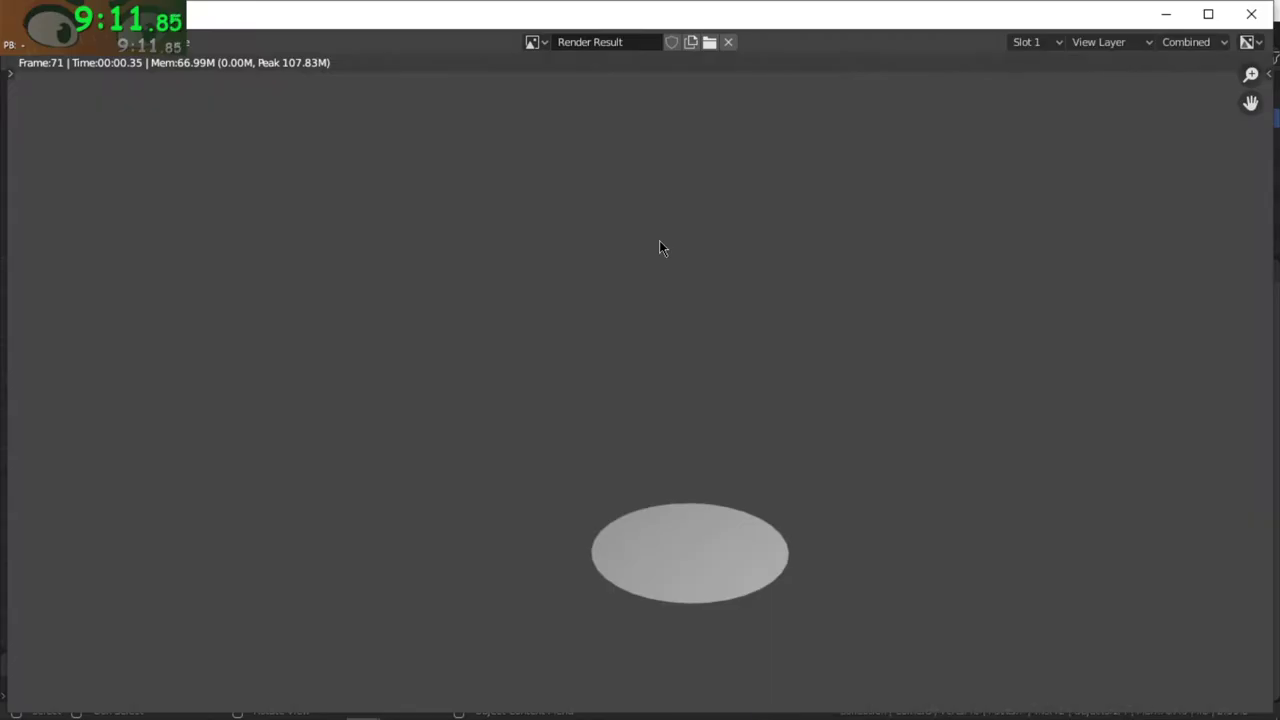
{"action": "scroll", "coordinate": [680, 391], "scroll_direction": "down", "scroll_amount": 2}
{"action": "scroll", "coordinate": [679, 395], "scroll_direction": "up", "scroll_amount": 1}
{"action": "key", "text": "Escape"}
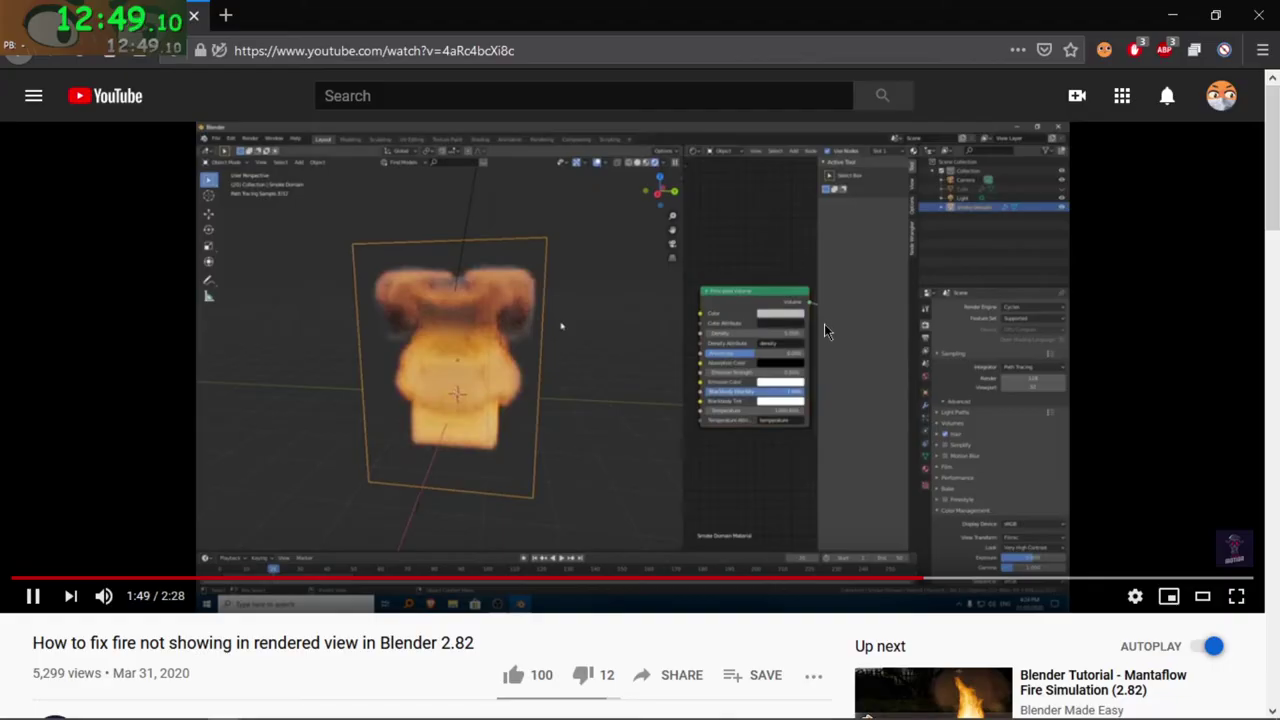
Pause the reference tutorial, return to Blender, select the Circle emitter and orbit to a side view.
{"action": "left_click", "coordinate": [824, 323]}
{"action": "key", "text": "alt+Tab"}
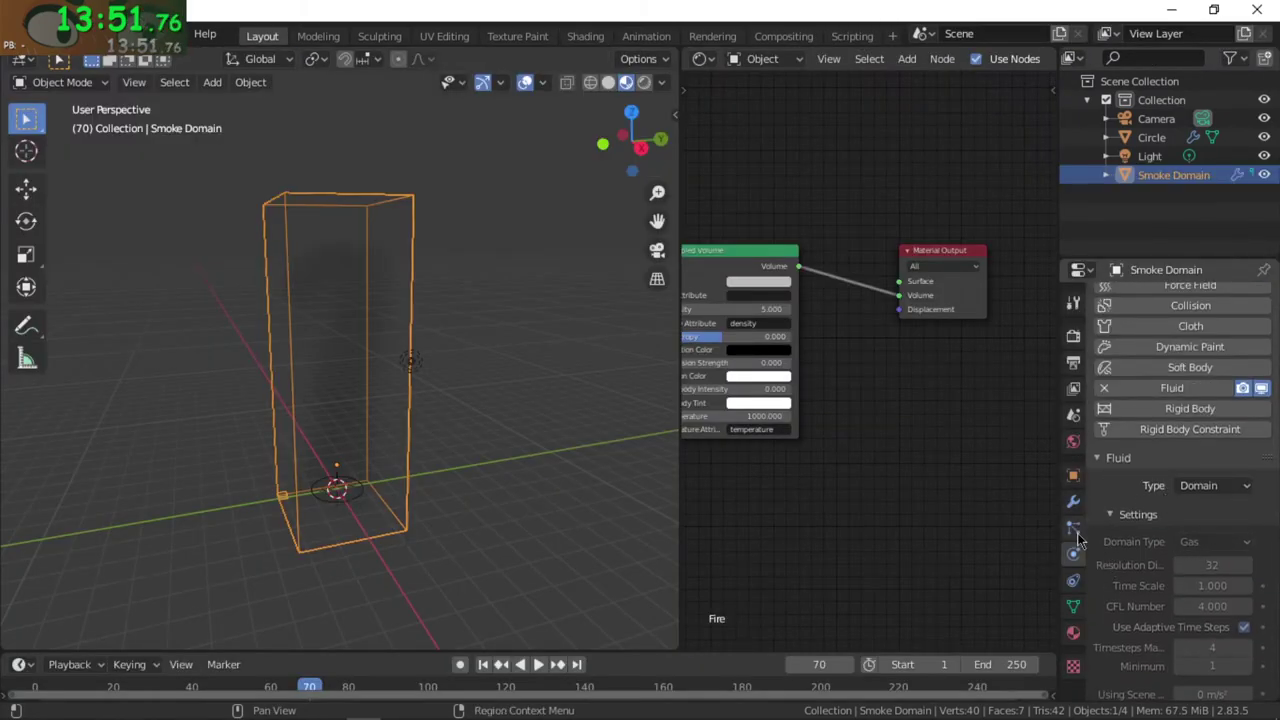
{"action": "left_click", "coordinate": [353, 503]}
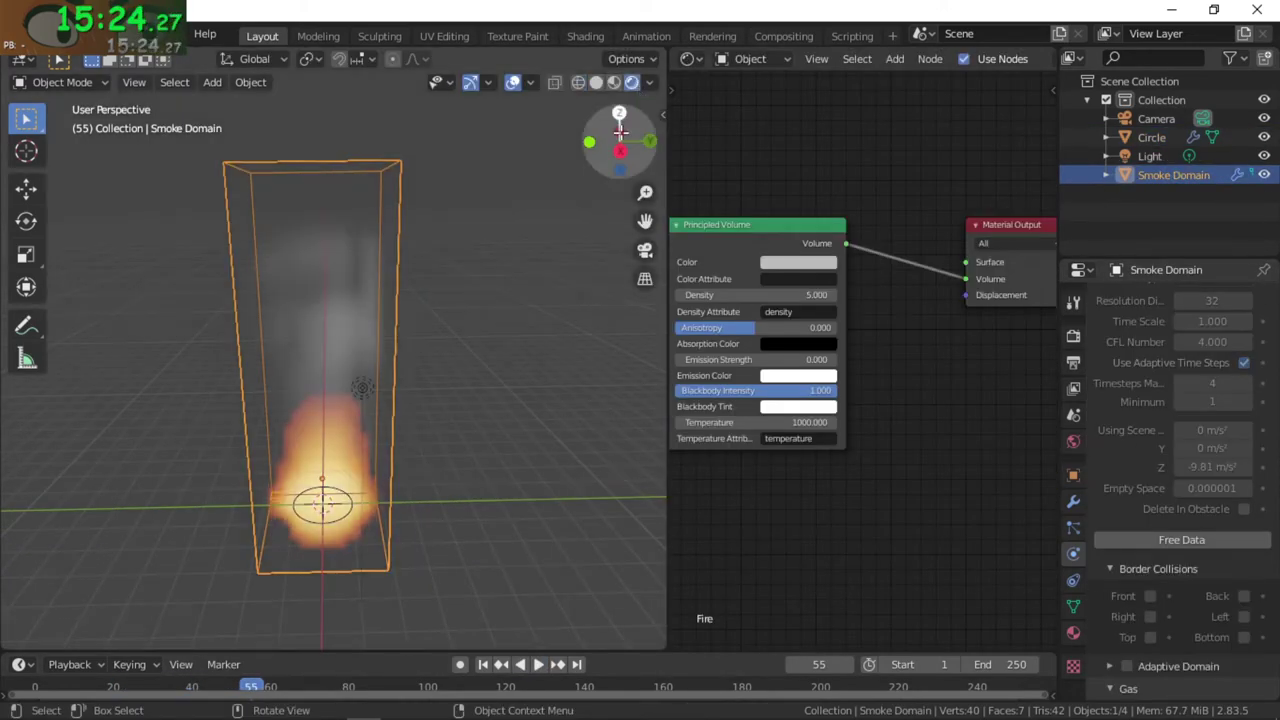
{"action": "middle_click_drag", "start_coordinate": [254, 560], "coordinate": [341, 529]}
Render frame 48, zoom in on the orange flame result, then close the render view.
{"action": "key", "text": "F12"}
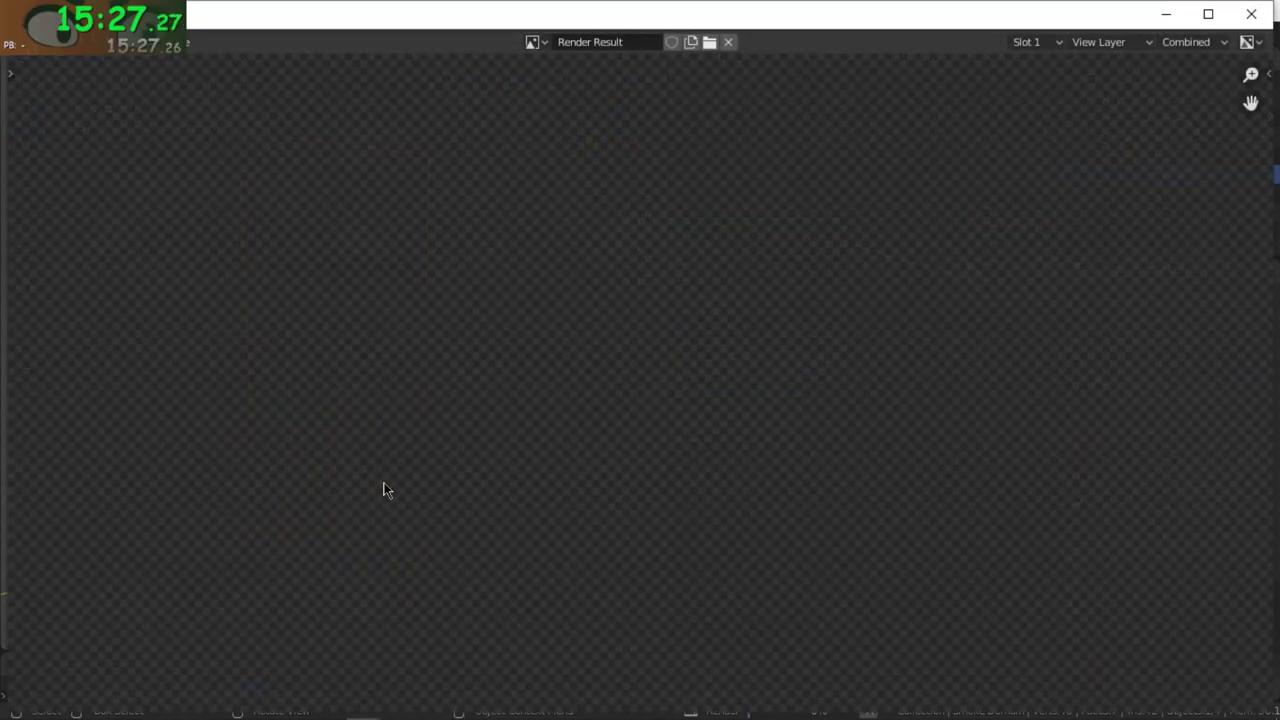
{"action": "scroll", "coordinate": [716, 420], "scroll_direction": "up", "scroll_amount": 2}
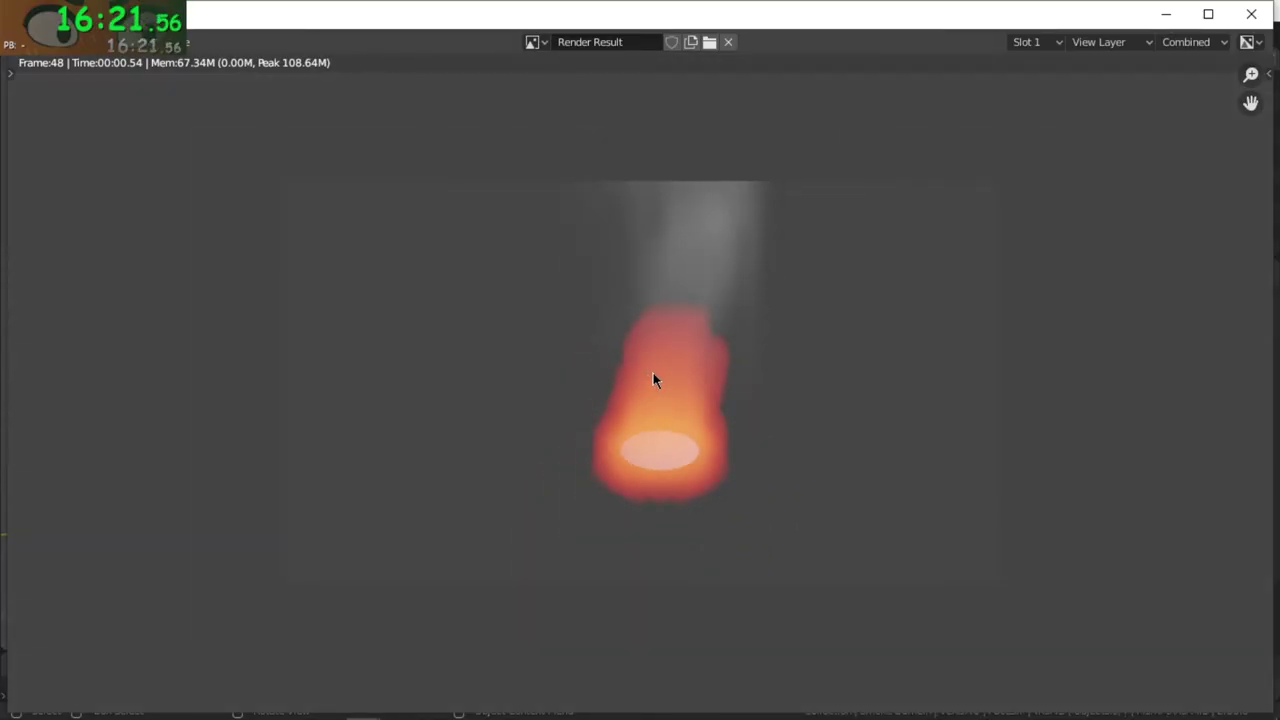
{"action": "scroll", "coordinate": [717, 383], "scroll_direction": "up", "scroll_amount": 3}
{"action": "scroll", "coordinate": [726, 405], "scroll_direction": "down", "scroll_amount": 2}
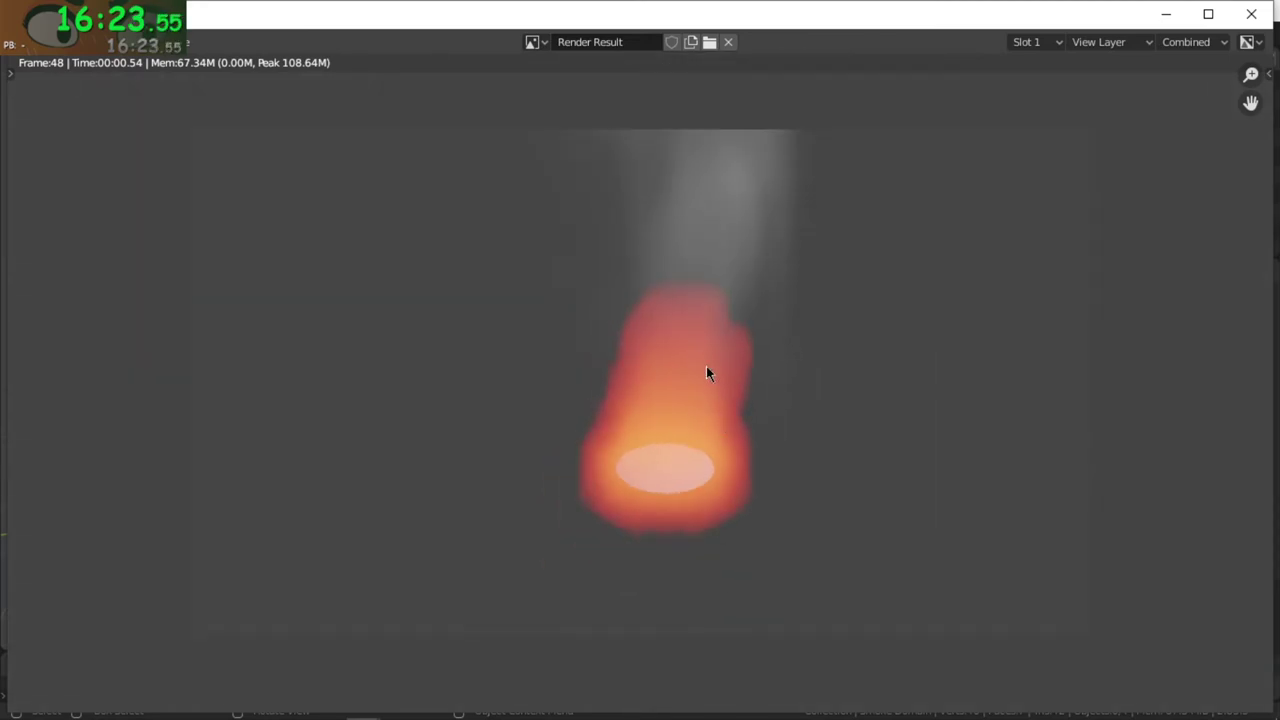
{"action": "key", "text": "Escape"}
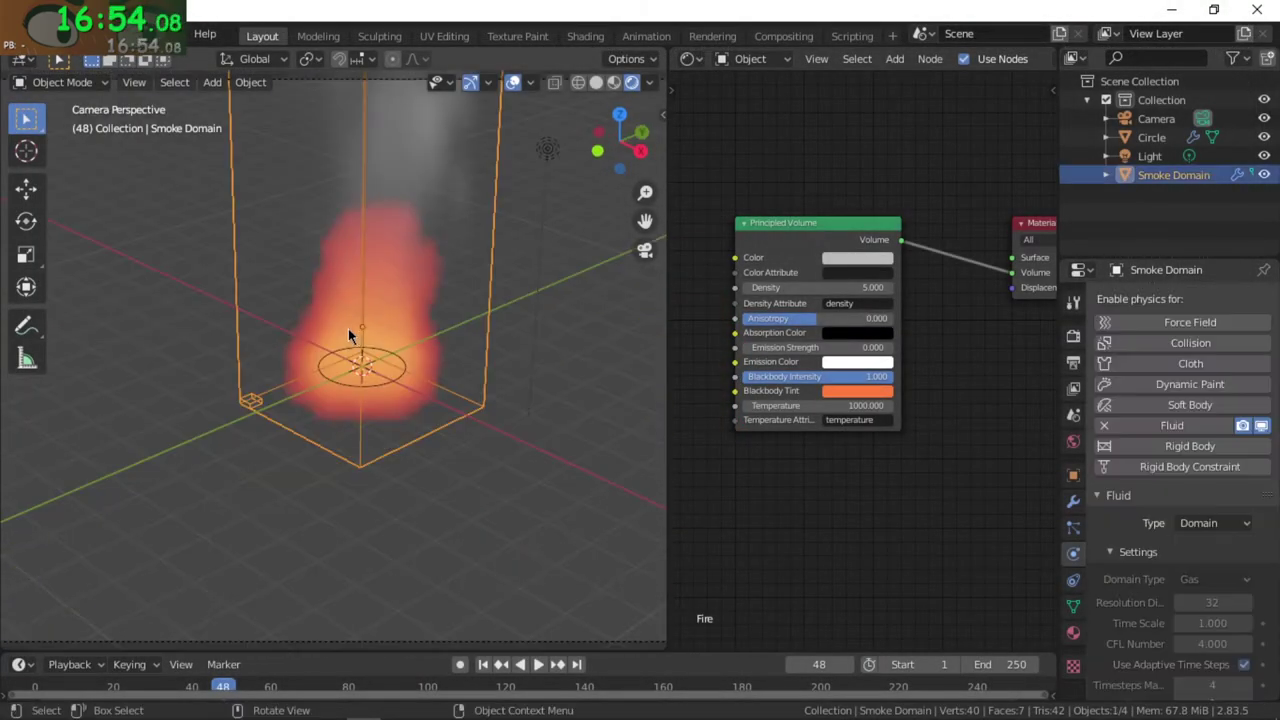
Zoom around the test render, drag Blackbody Intensity lower, and close the render.
{"action": "scroll", "coordinate": [454, 326], "scroll_direction": "down", "scroll_amount": 4}
{"action": "scroll", "coordinate": [454, 326], "scroll_direction": "up", "scroll_amount": 2}
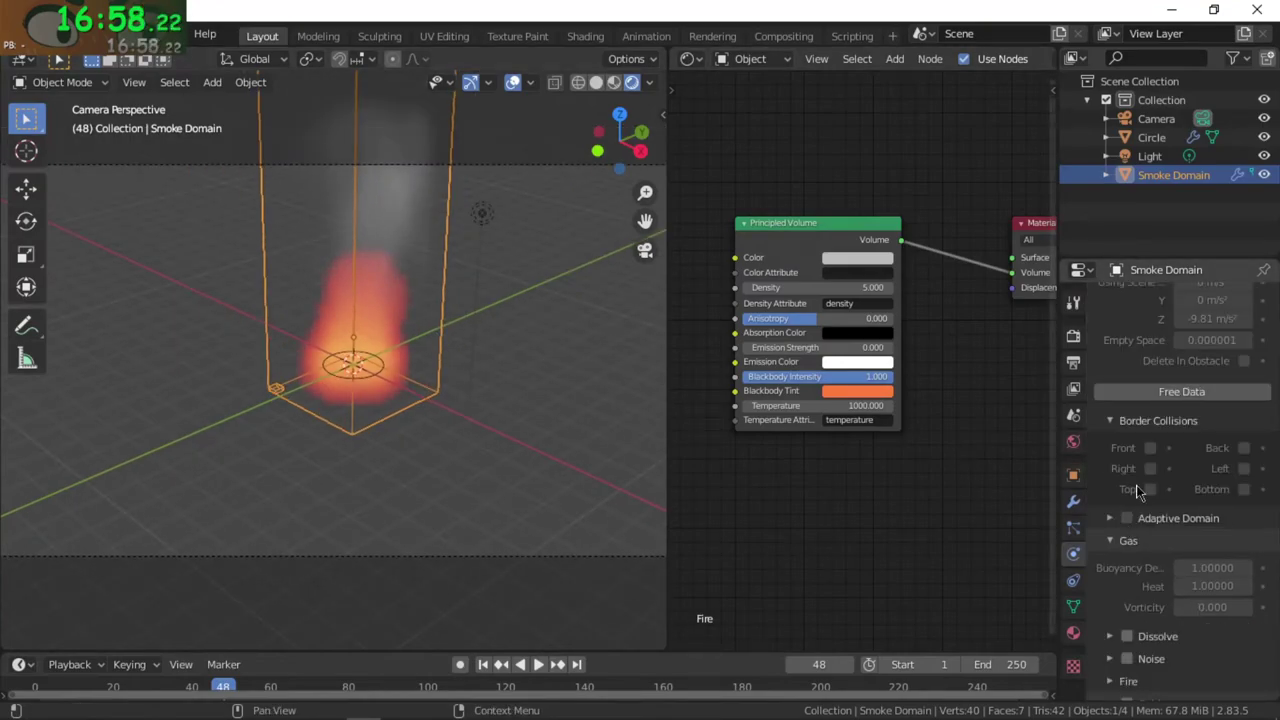
{"action": "scroll", "coordinate": [1112, 471], "scroll_direction": "down", "scroll_amount": 5}
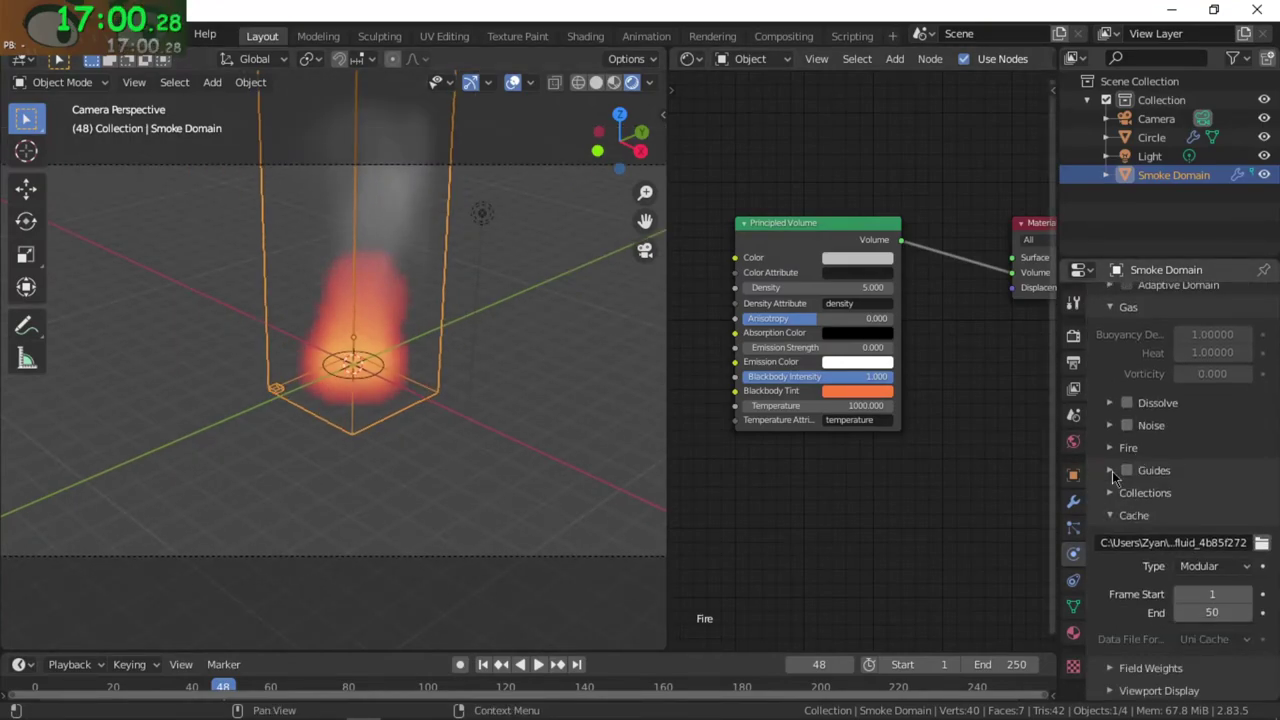
{"action": "scroll", "coordinate": [1112, 471], "scroll_direction": "up", "scroll_amount": 3}
{"action": "scroll", "coordinate": [1224, 467], "scroll_direction": "up", "scroll_amount": 2}
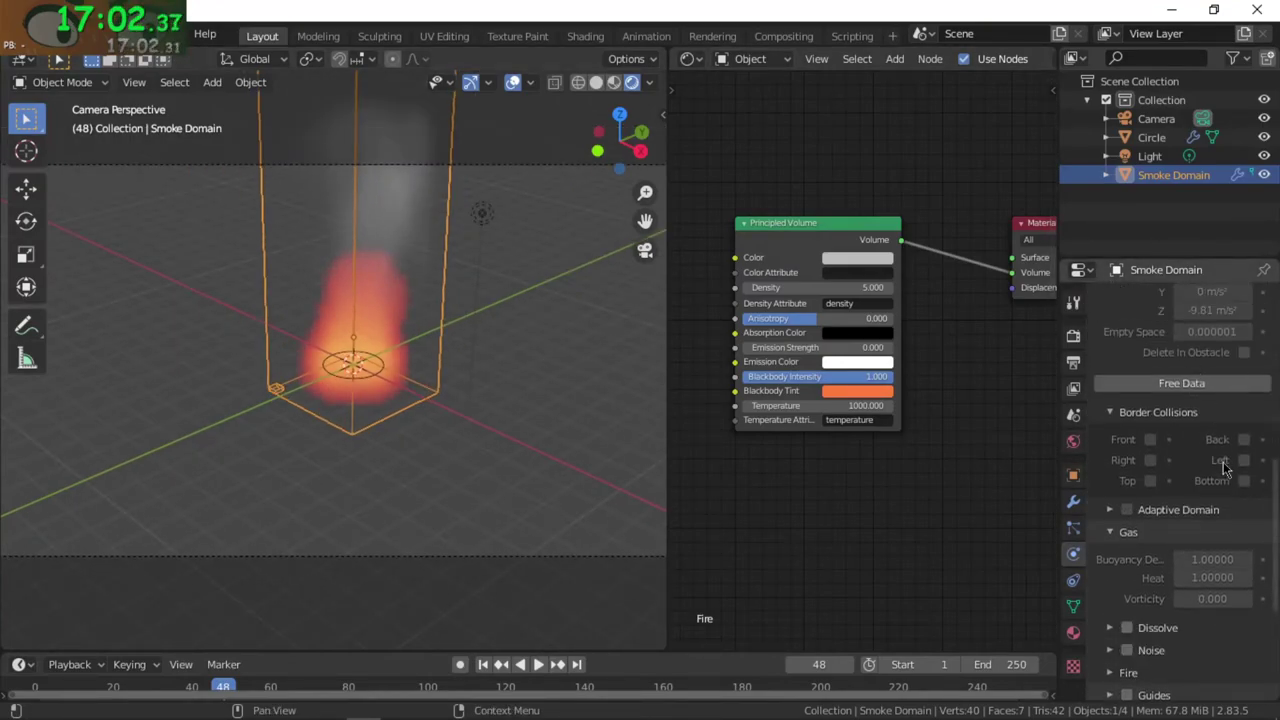
{"action": "scroll", "coordinate": [1224, 467], "scroll_direction": "up", "scroll_amount": 6}
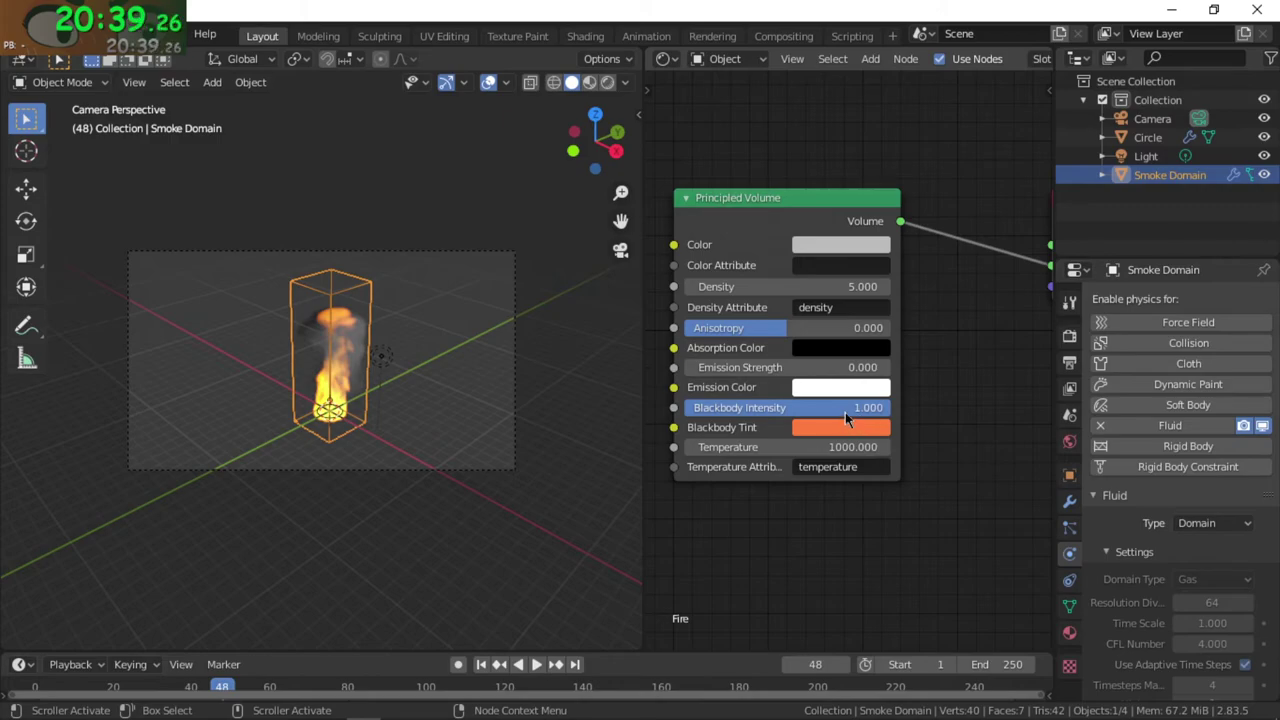
{"action": "left_click_drag", "start_coordinate": [855, 410], "coordinate": [800, 410]}
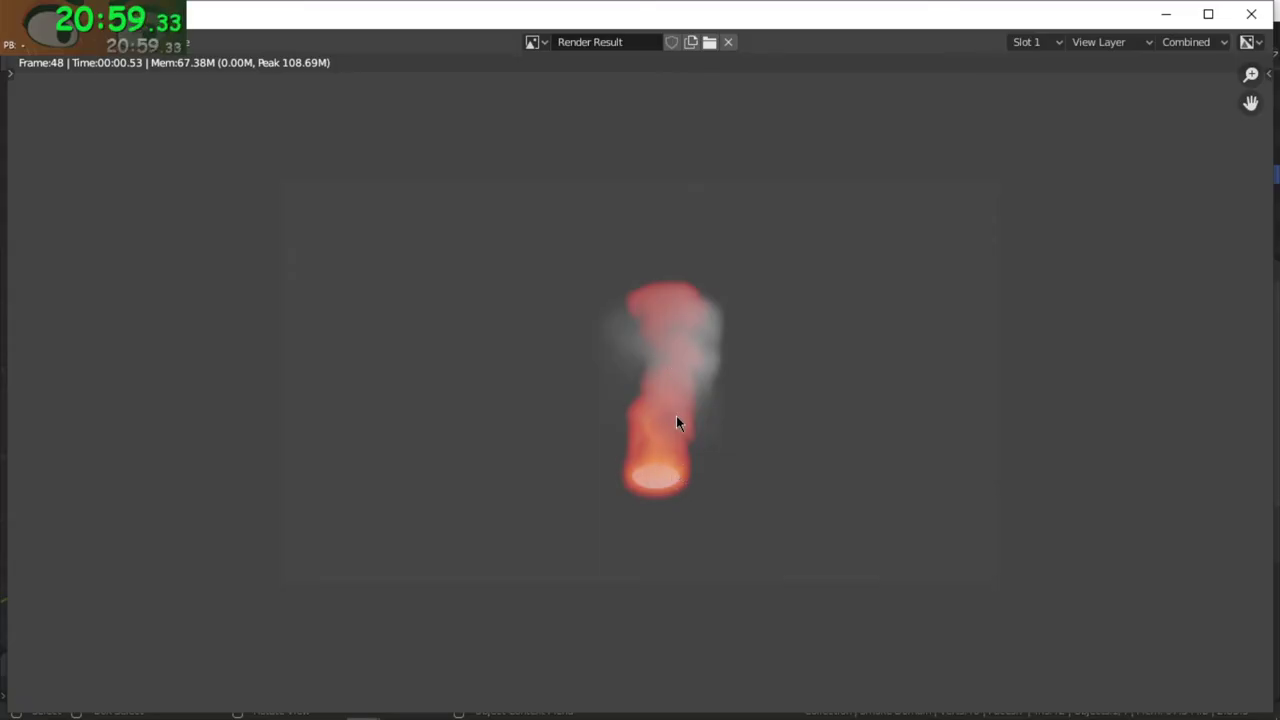
{"action": "key", "text": "Escape"}
Set Blackbody Intensity to 15 and render the brighter flame.
{"action": "left_click", "coordinate": [812, 405]}
{"action": "type", "text": "15"}
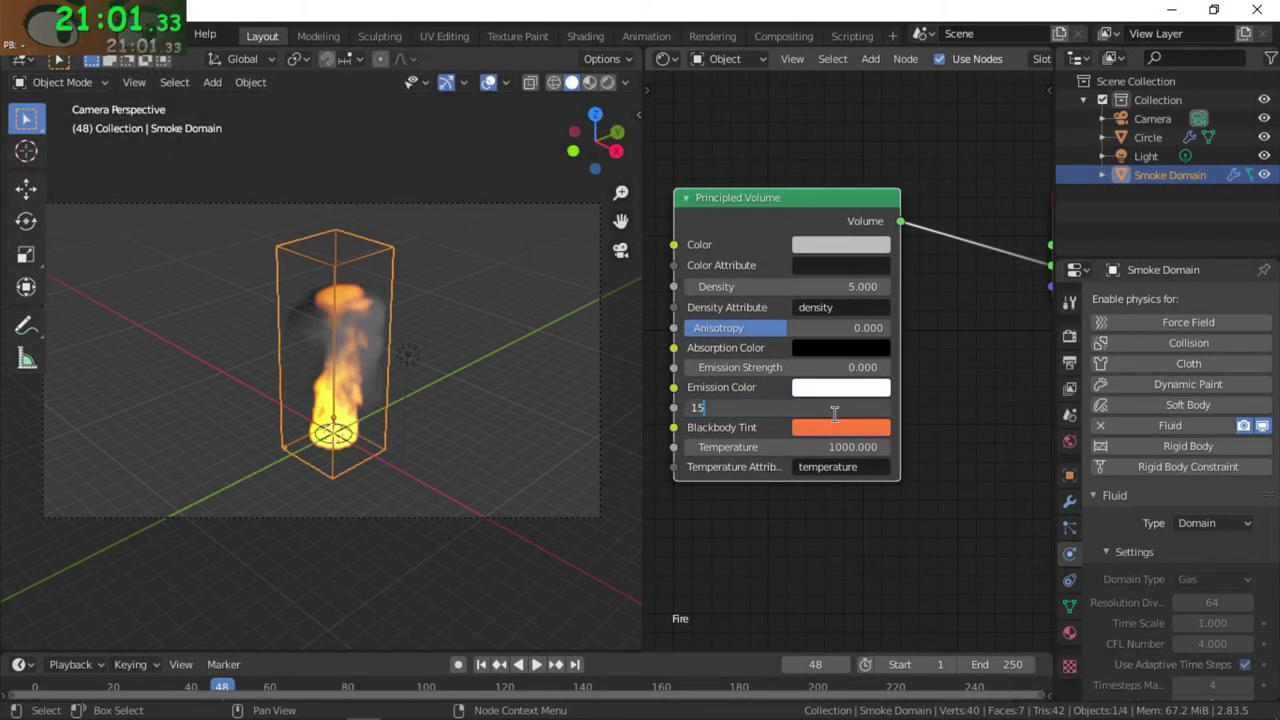
{"action": "key", "text": "Return"}
{"action": "key", "text": "F12"}
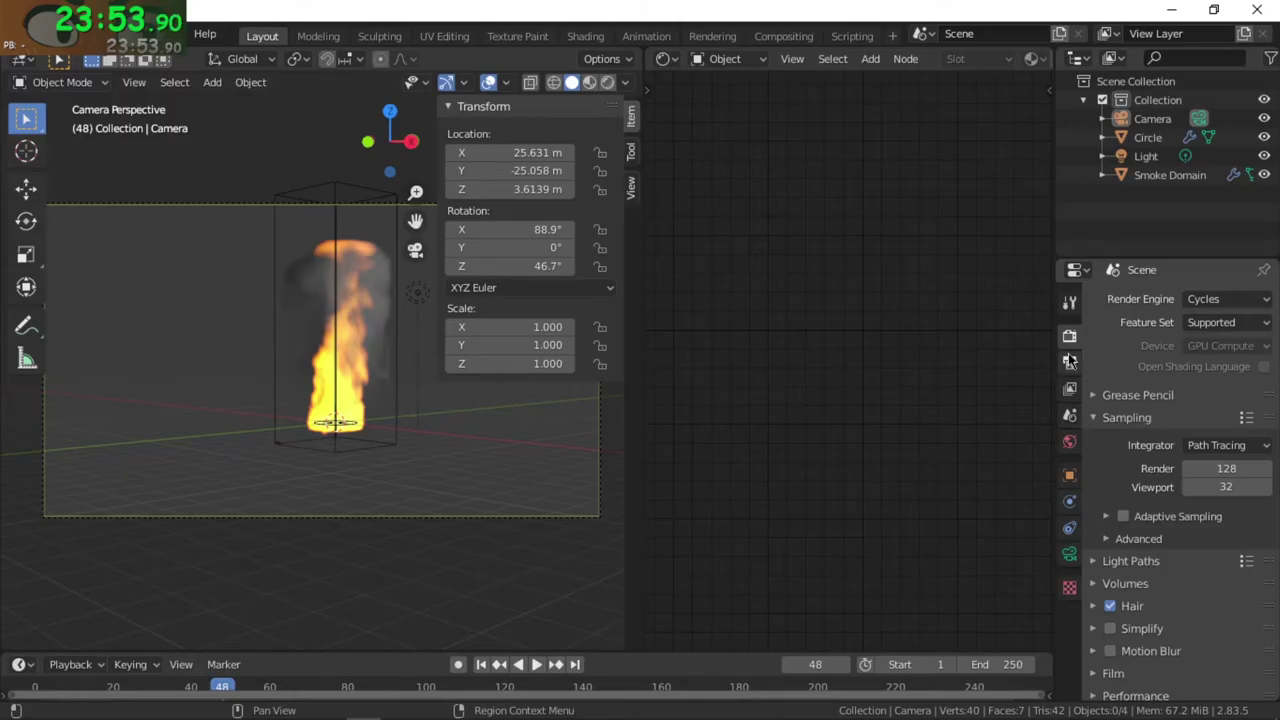
Set the output Resolution % to 20.
{"action": "left_click", "coordinate": [1069, 362]}
{"action": "left_click", "coordinate": [1238, 362]}
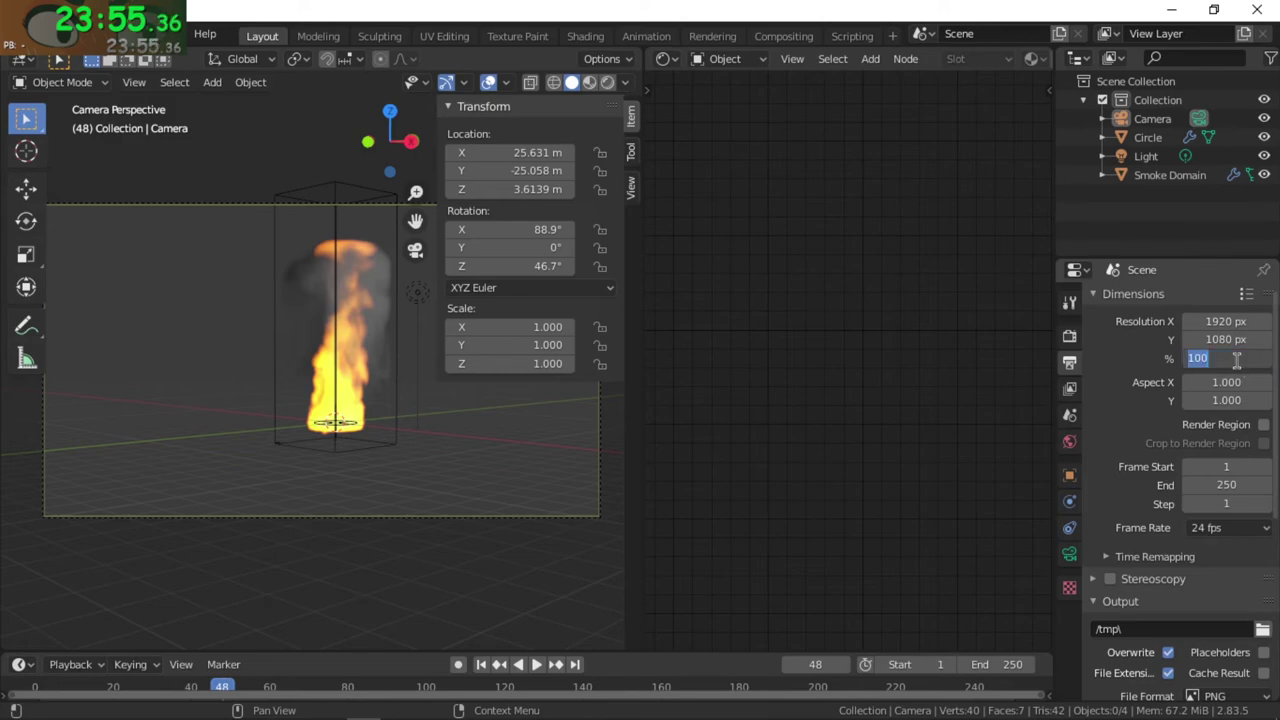
{"action": "type", "text": "20"}
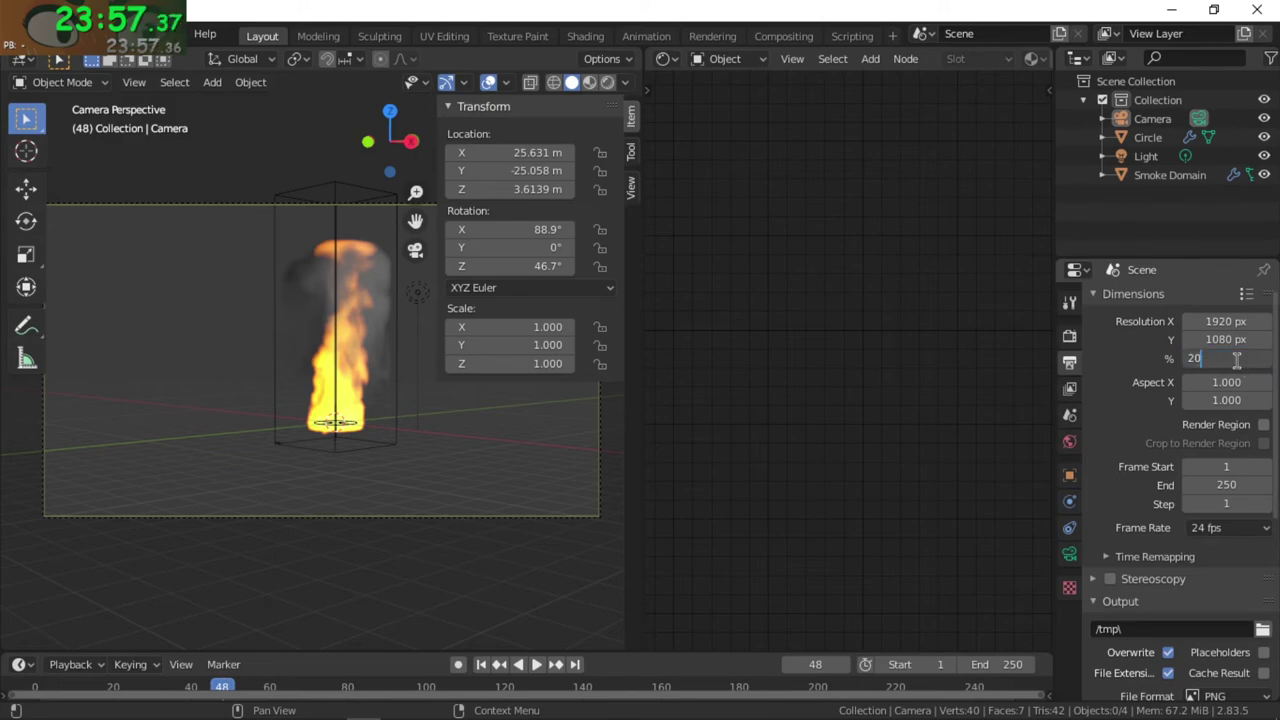
{"action": "key", "text": "Return"}
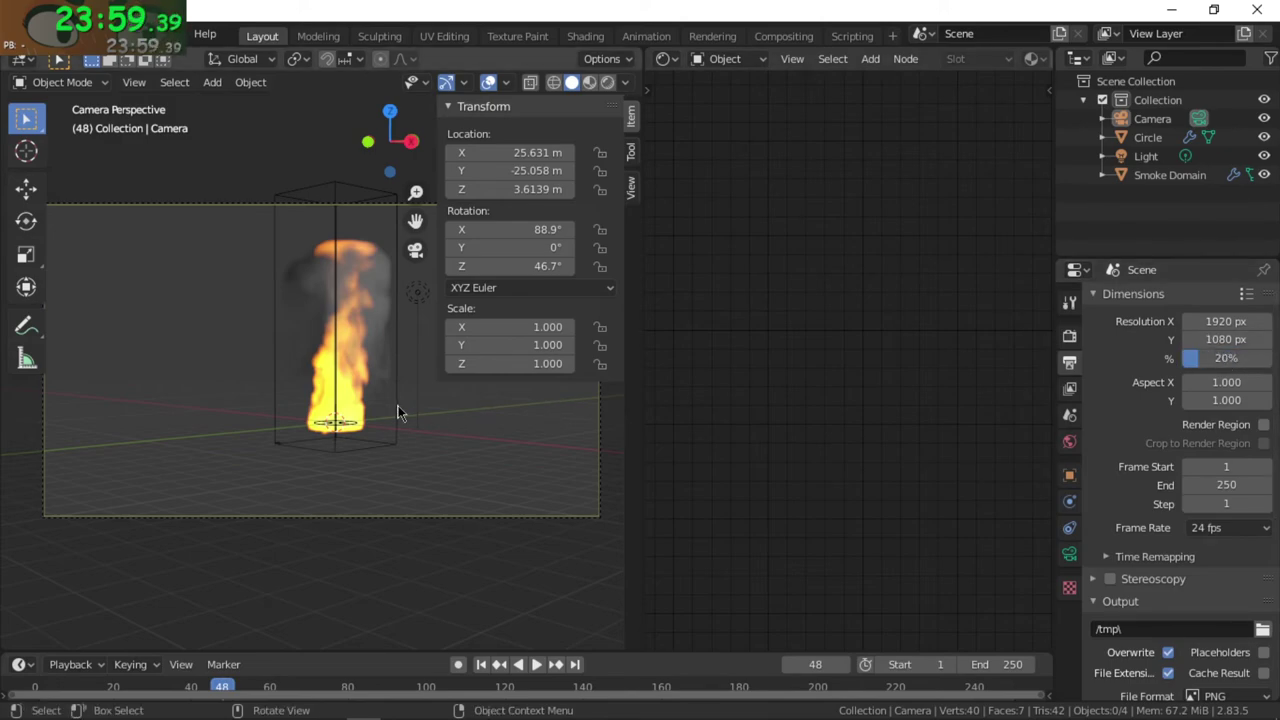
Render a quick low-resolution test frame and pan around the glowing fire column.
{"action": "key", "text": "F12"}
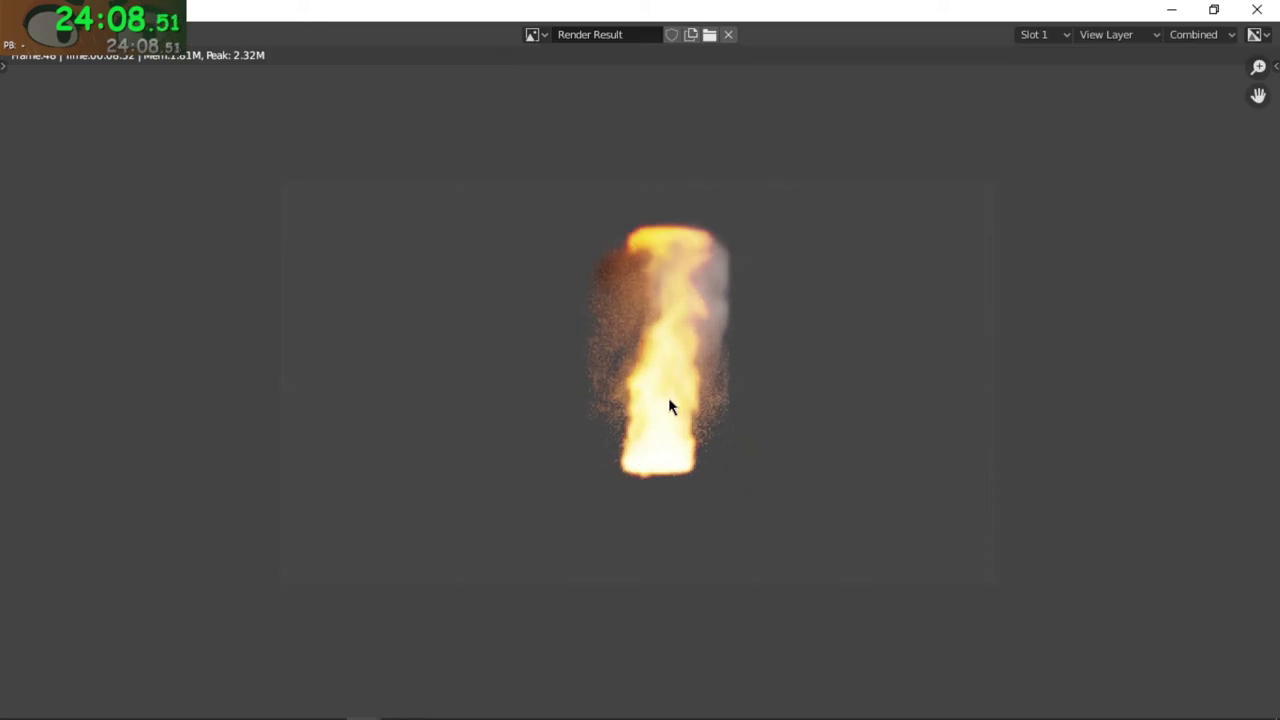
{"action": "scroll", "coordinate": [668, 405], "scroll_direction": "up", "scroll_amount": 4}
{"action": "scroll", "coordinate": [677, 394], "scroll_direction": "down", "scroll_amount": 4}
{"action": "scroll", "coordinate": [694, 386], "scroll_direction": "up", "scroll_amount": 2}
{"action": "middle_click_drag", "start_coordinate": [694, 386], "coordinate": [609, 411]}
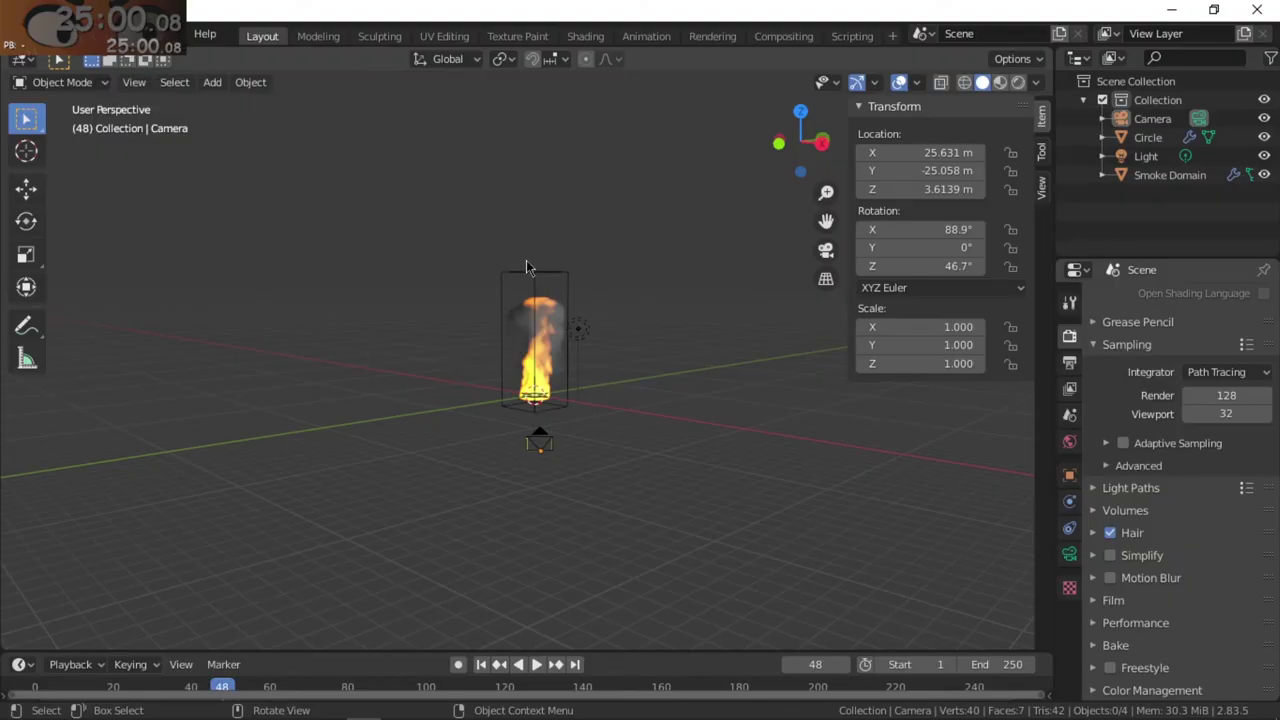
Orbit and zoom around the smoke domain to inspect the yellow-orange fire column.
{"action": "middle_click_drag", "start_coordinate": [571, 300], "coordinate": [455, 380]}
{"action": "scroll", "coordinate": [566, 320], "scroll_direction": "down", "scroll_amount": 2}
{"action": "scroll", "coordinate": [603, 385], "scroll_direction": "up", "scroll_amount": 6}
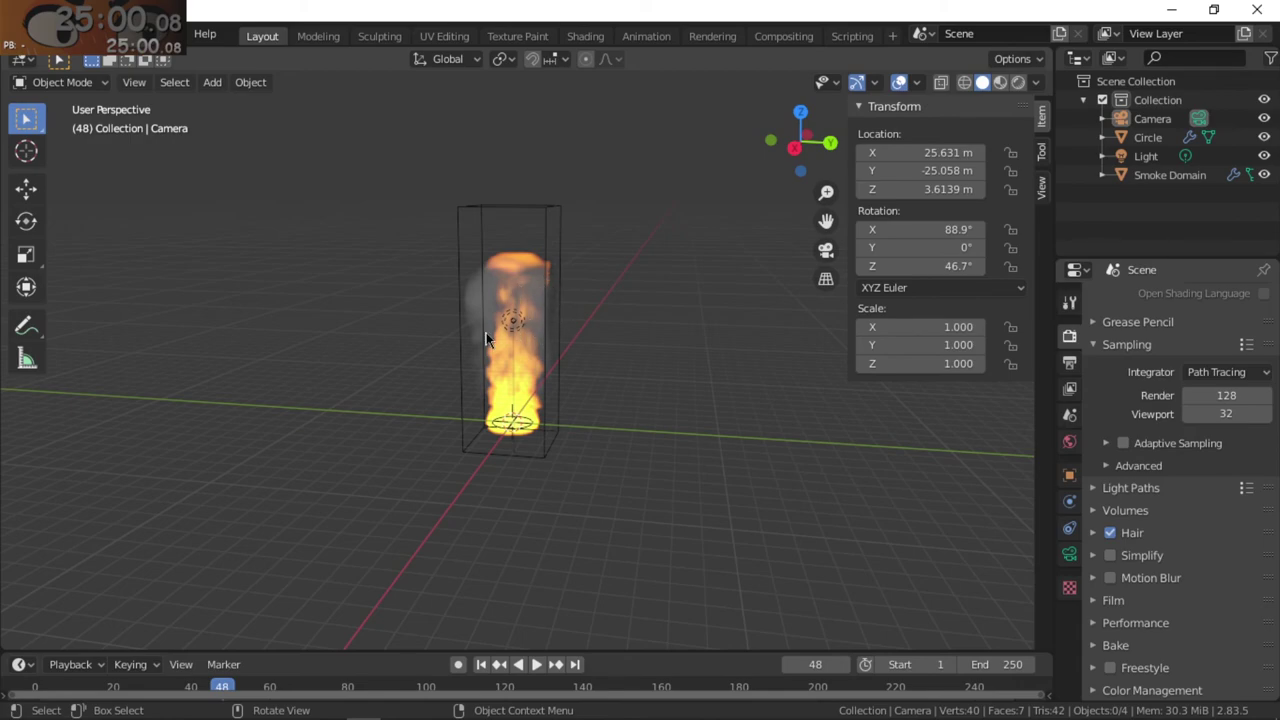
{"action": "scroll", "coordinate": [473, 337], "scroll_direction": "down", "scroll_amount": 3}
{"action": "middle_click_drag", "start_coordinate": [473, 337], "coordinate": [591, 363]}
{"action": "scroll", "coordinate": [591, 363], "scroll_direction": "up", "scroll_amount": 4}
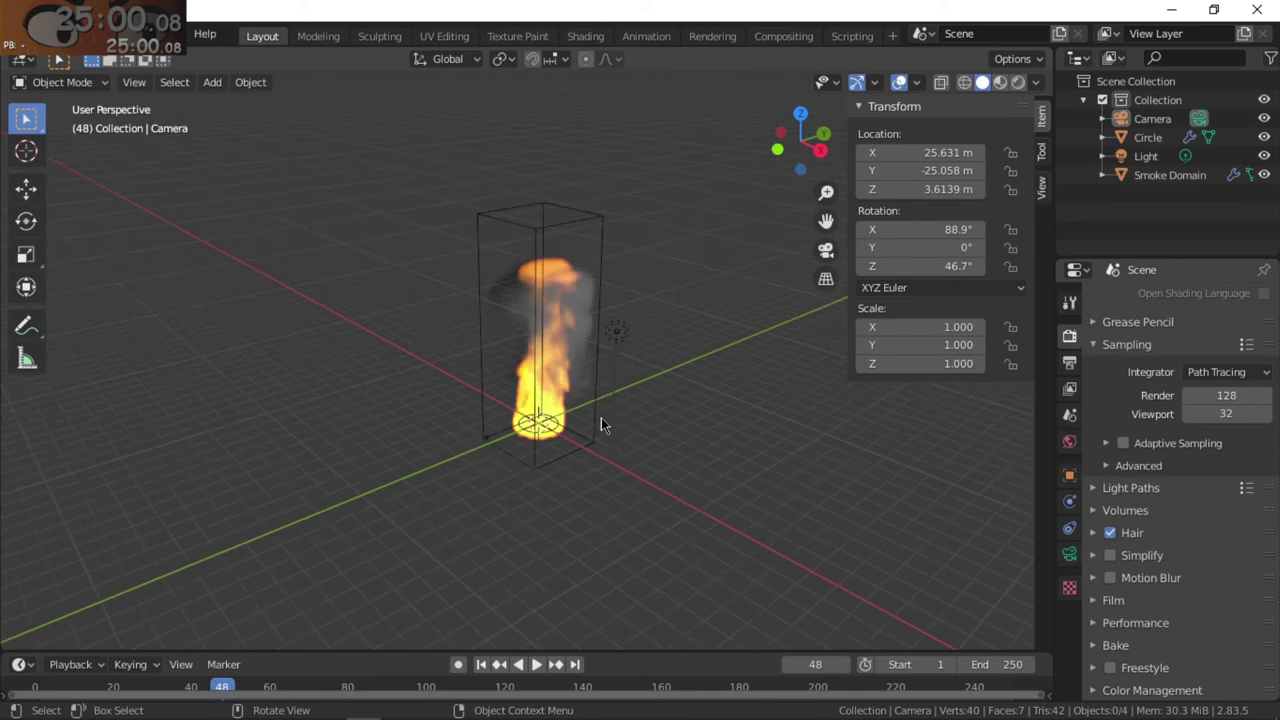
{"action": "scroll", "coordinate": [600, 420], "scroll_direction": "down", "scroll_amount": 2}
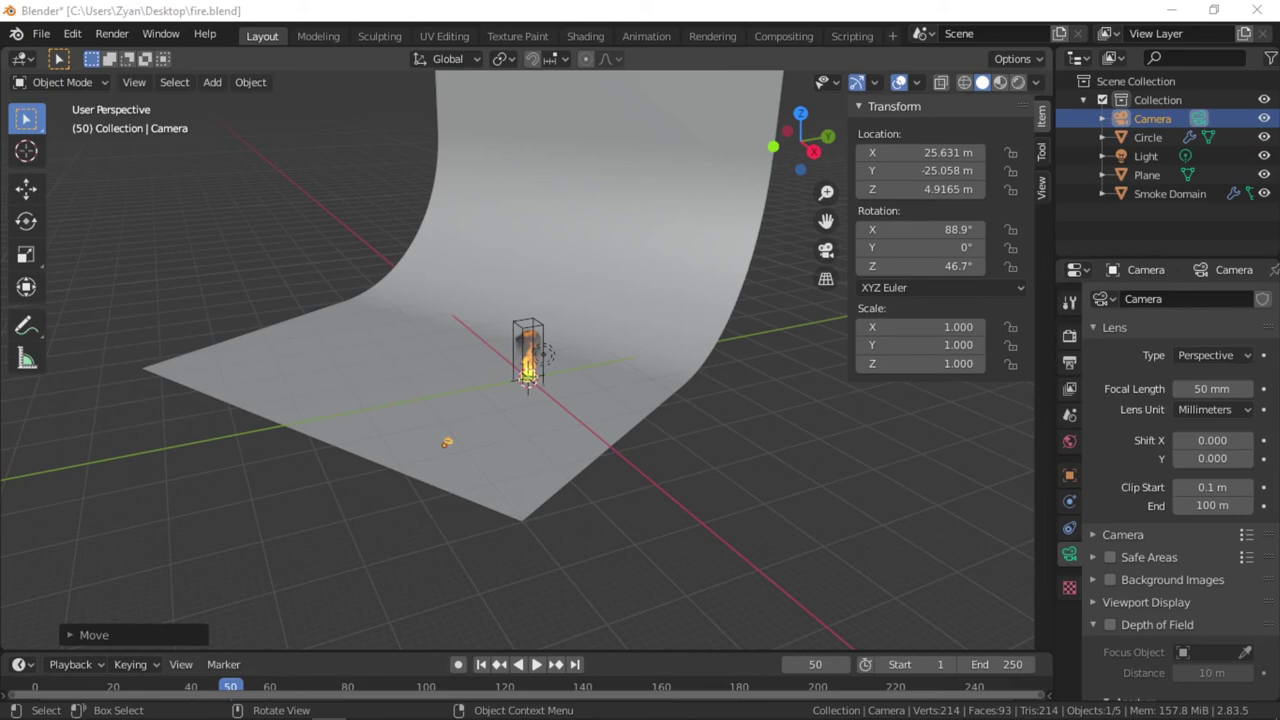
Orbit across the curved backdrop, then look through the scene camera at the fire column.
{"action": "middle_click_drag", "start_coordinate": [560, 420], "coordinate": [492, 395]}
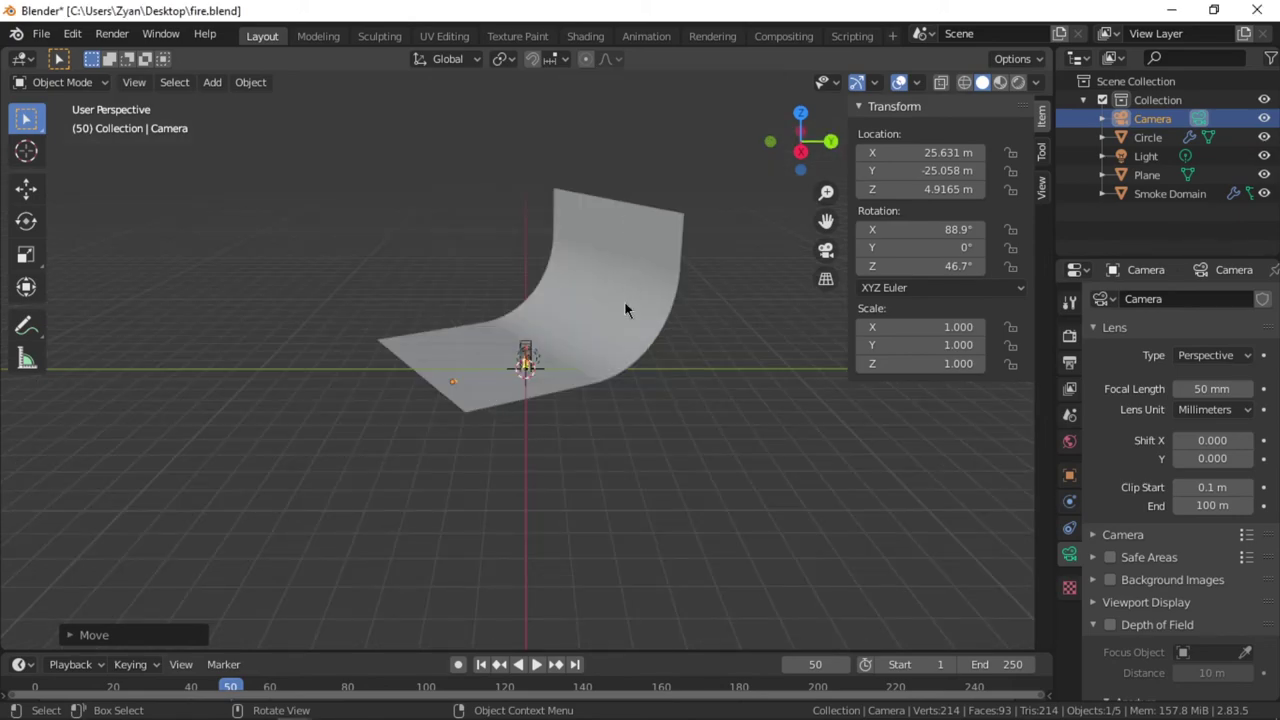
{"action": "scroll", "coordinate": [571, 353], "scroll_direction": "up", "scroll_amount": 5}
{"action": "middle_click_drag", "start_coordinate": [571, 353], "coordinate": [660, 266]}
{"action": "scroll", "coordinate": [660, 266], "scroll_direction": "down", "scroll_amount": 5}
{"action": "scroll", "coordinate": [550, 368], "scroll_direction": "down", "scroll_amount": 10}
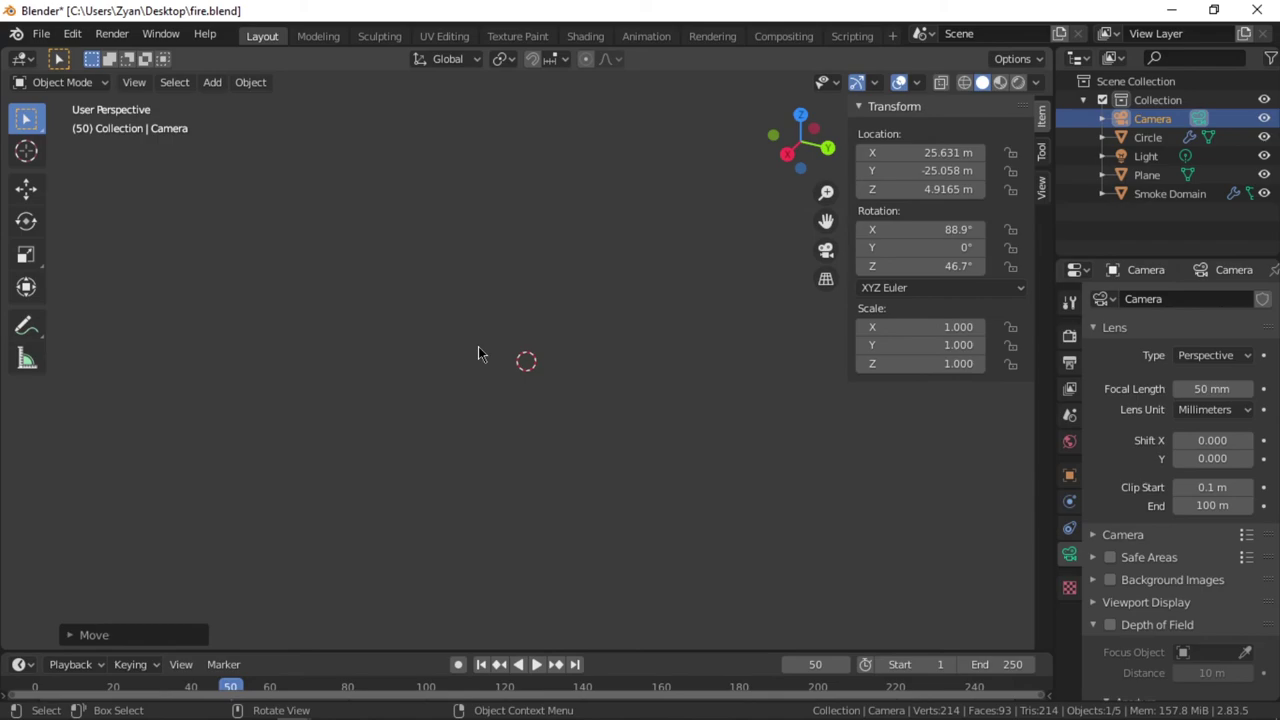
{"action": "scroll", "coordinate": [600, 360], "scroll_direction": "up", "scroll_amount": 10}
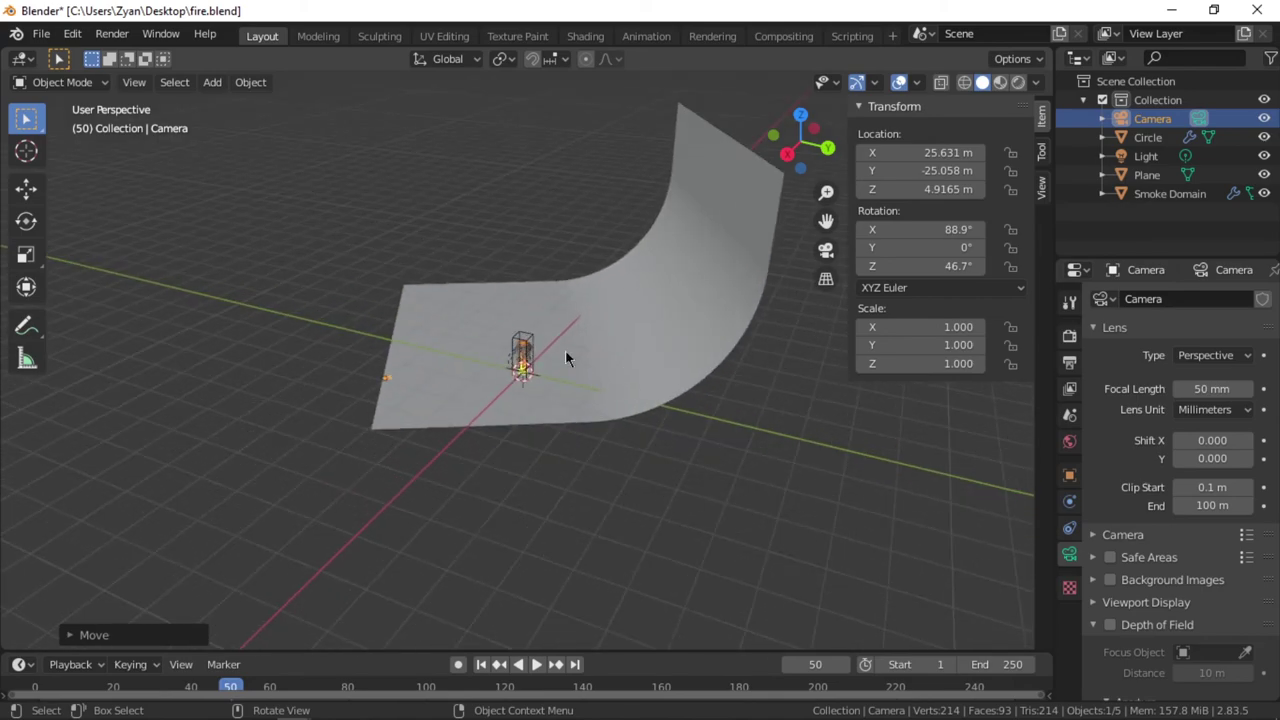
{"action": "middle_click_drag", "start_coordinate": [565, 349], "coordinate": [610, 338]}
{"action": "key", "text": "KP_0"}
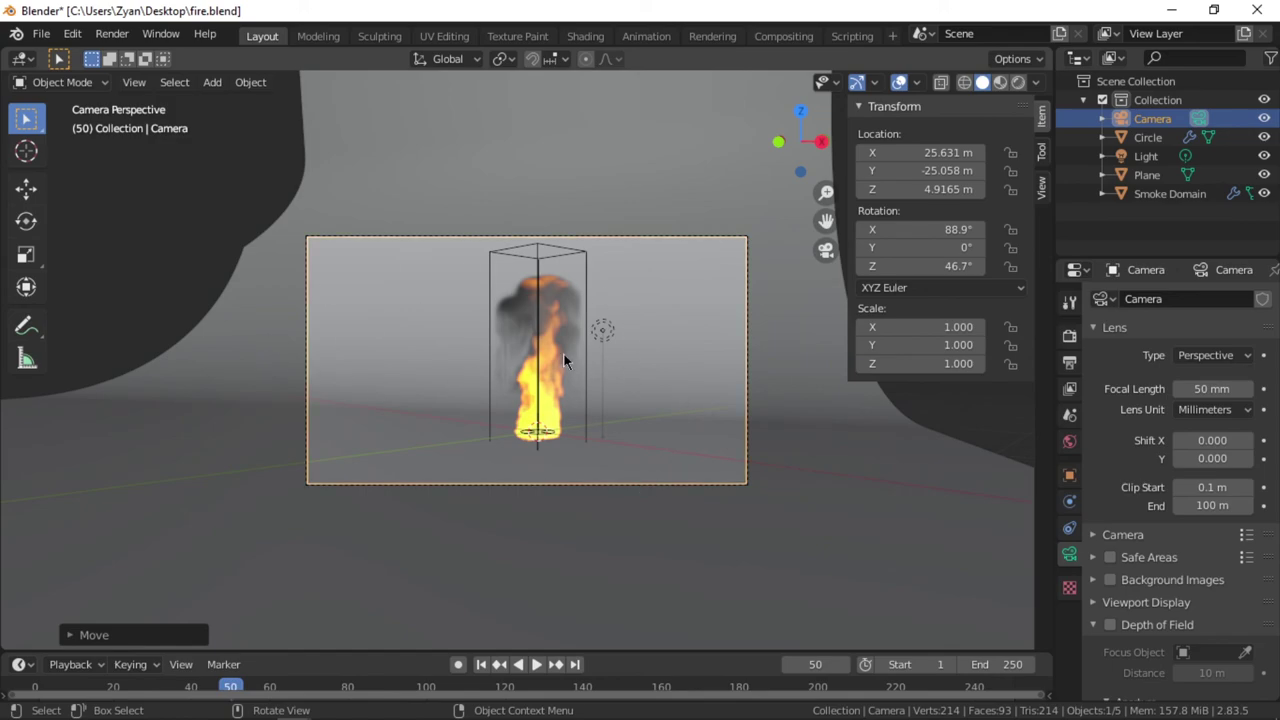
{"action": "key", "text": "F12"}
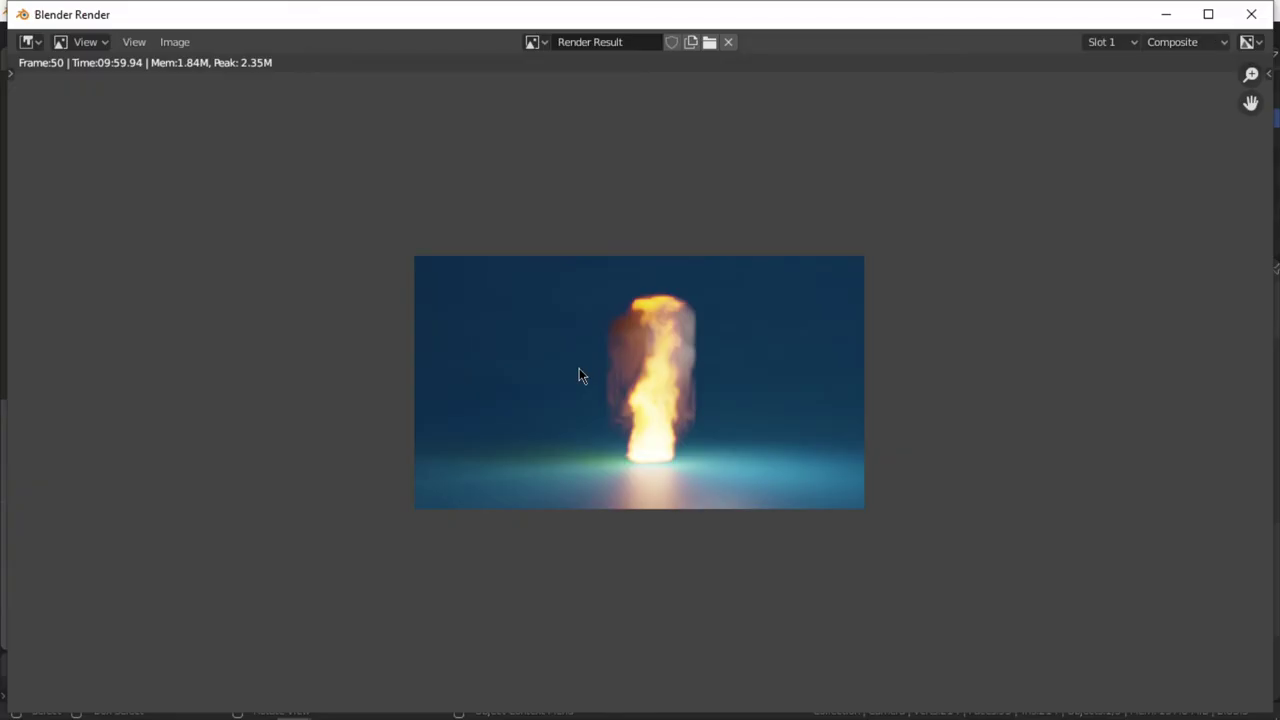
{"action": "scroll", "coordinate": [773, 420], "scroll_direction": "up", "scroll_amount": 5}
{"action": "scroll", "coordinate": [770, 427], "scroll_direction": "down", "scroll_amount": 4}
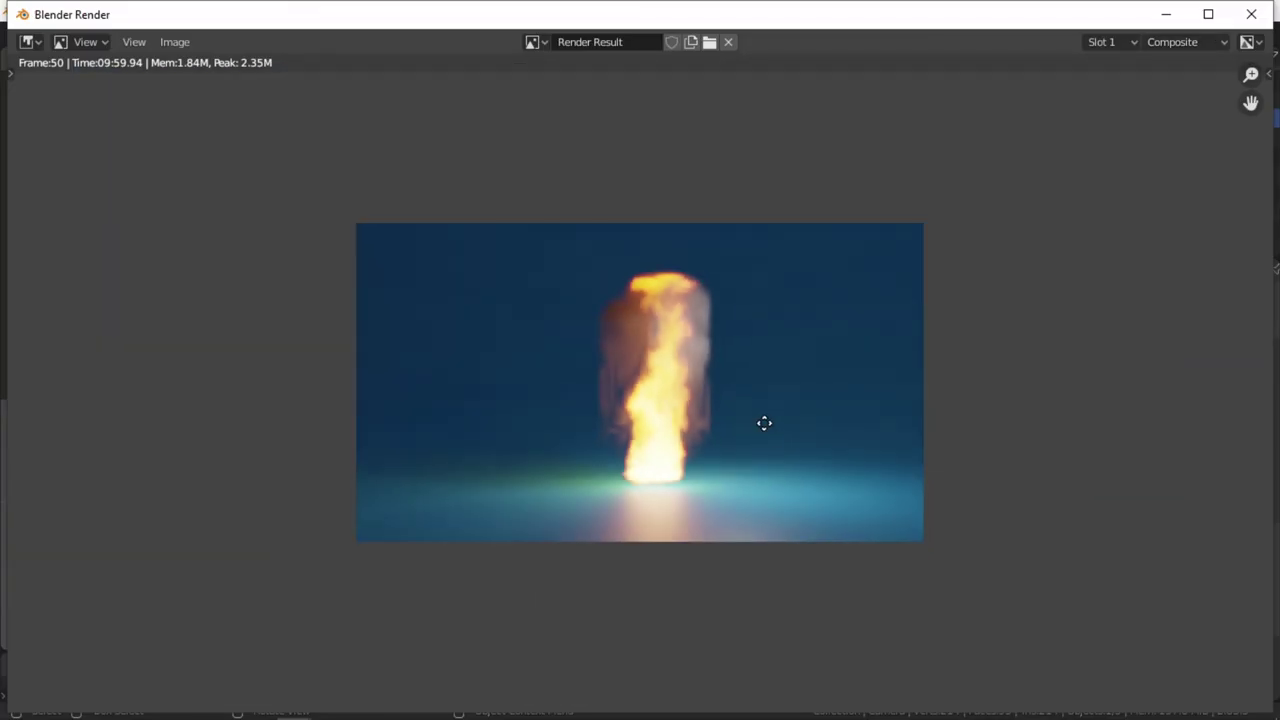
{"action": "middle_click_drag", "start_coordinate": [763, 423], "coordinate": [702, 425]}
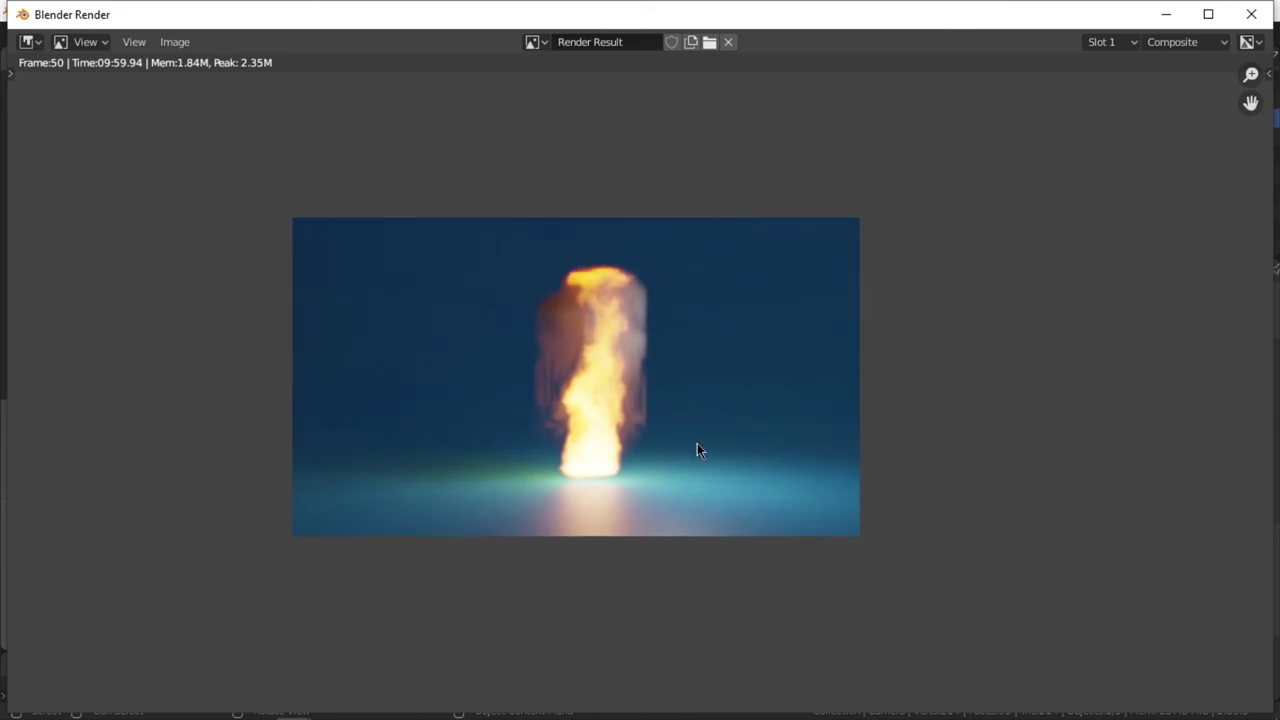